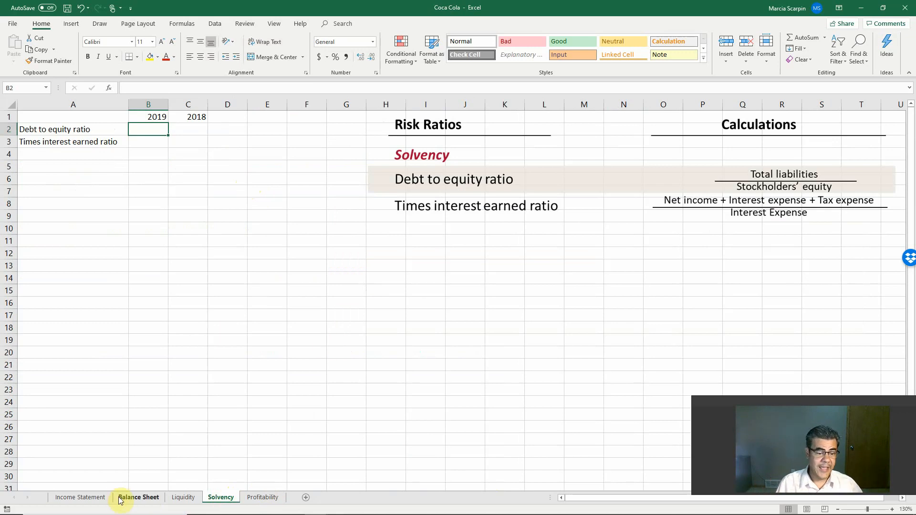
# Check the 2019, 2018 and 2017 column headings on the Balance Sheet worksheet, ending back on the Solvency worksheet
pyautogui.click(132, 498)
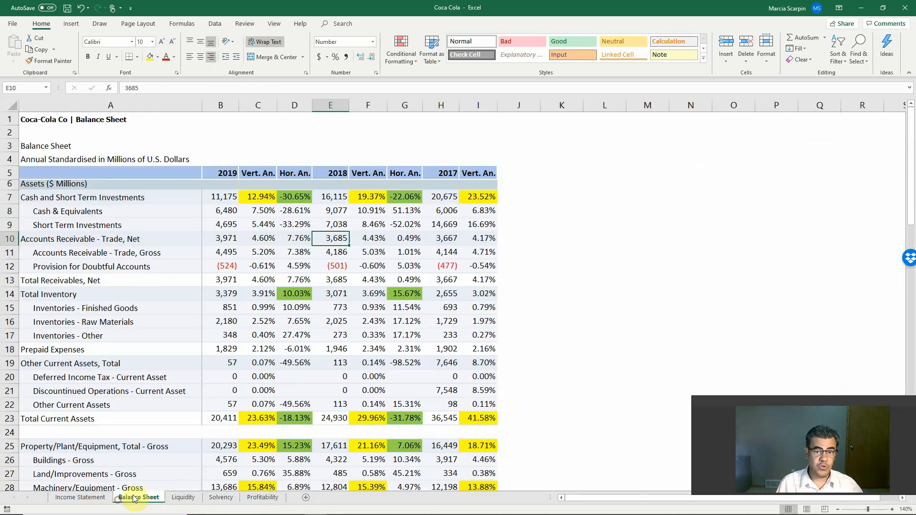
pyautogui.click(227, 172)
pyautogui.click(338, 173)
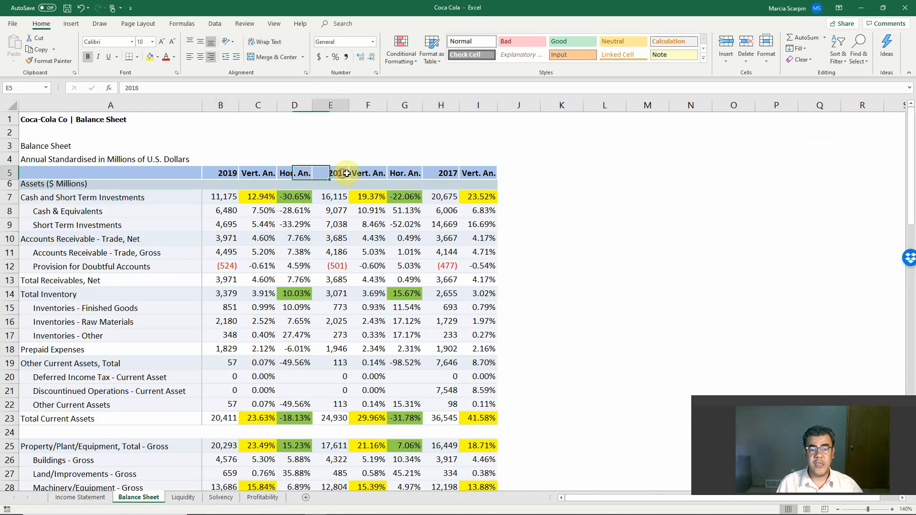
pyautogui.click(445, 173)
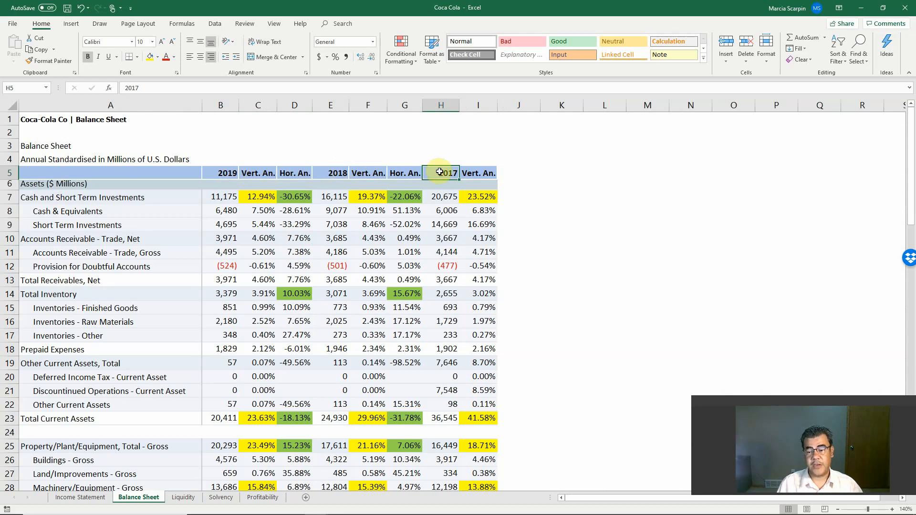
pyautogui.click(228, 496)
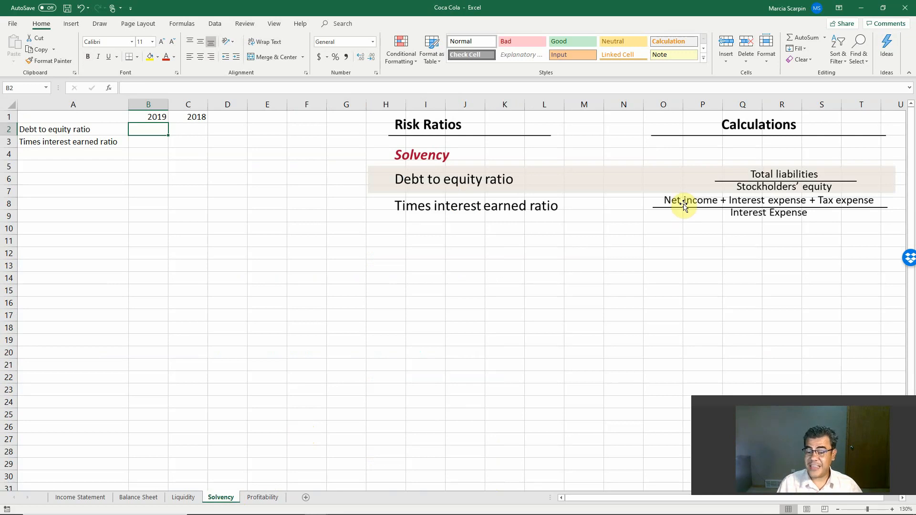
# Examine the 2018 receivables turnover formula on the Liquidity worksheet and the solvency ratio formulas on the Risk Ratios slide
pyautogui.click(185, 497)
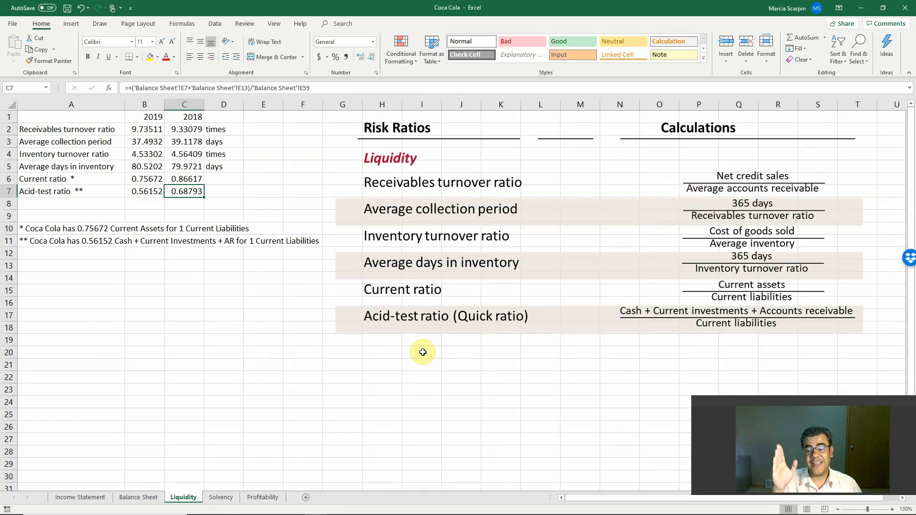
pyautogui.click(199, 128)
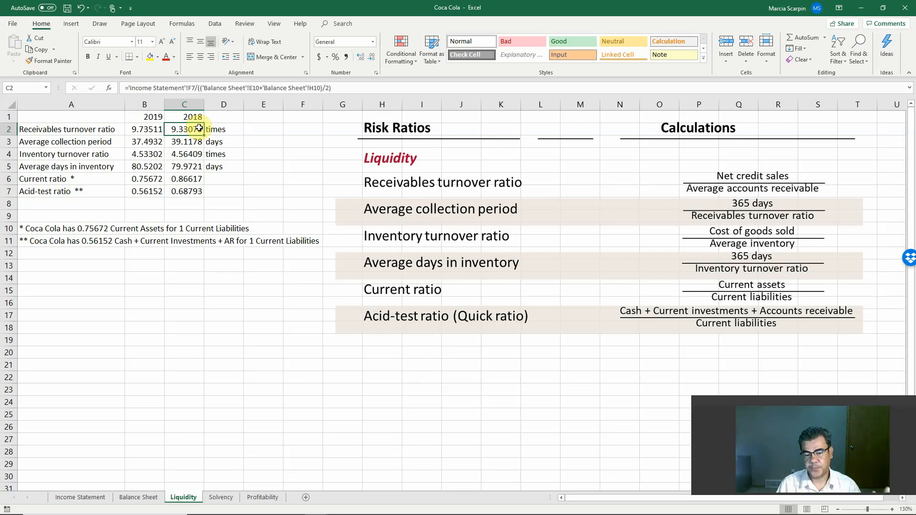
pyautogui.click(221, 497)
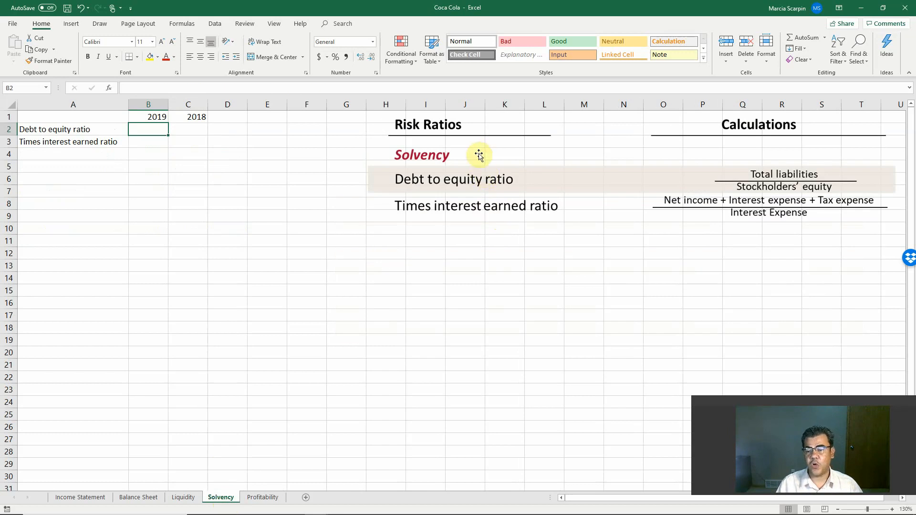
pyautogui.hotkey('alt', 'Tab')
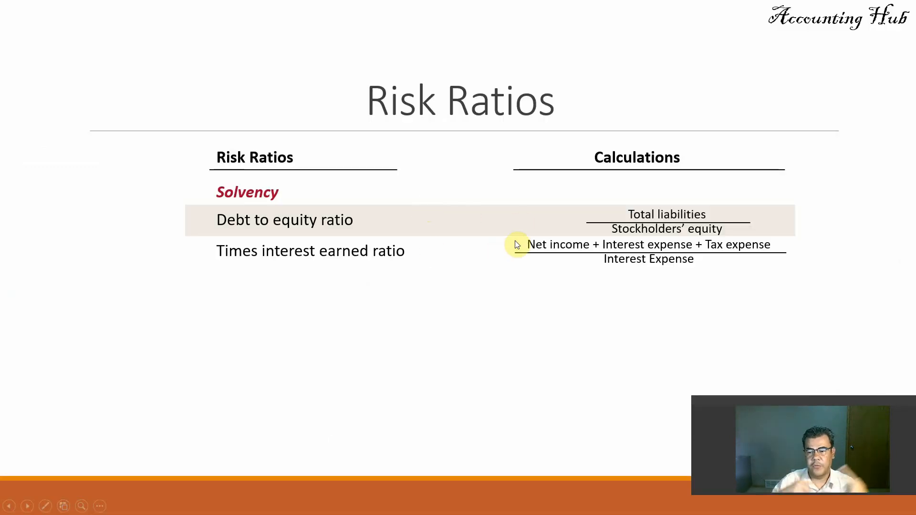
pyautogui.hotkey('alt', 'Tab')
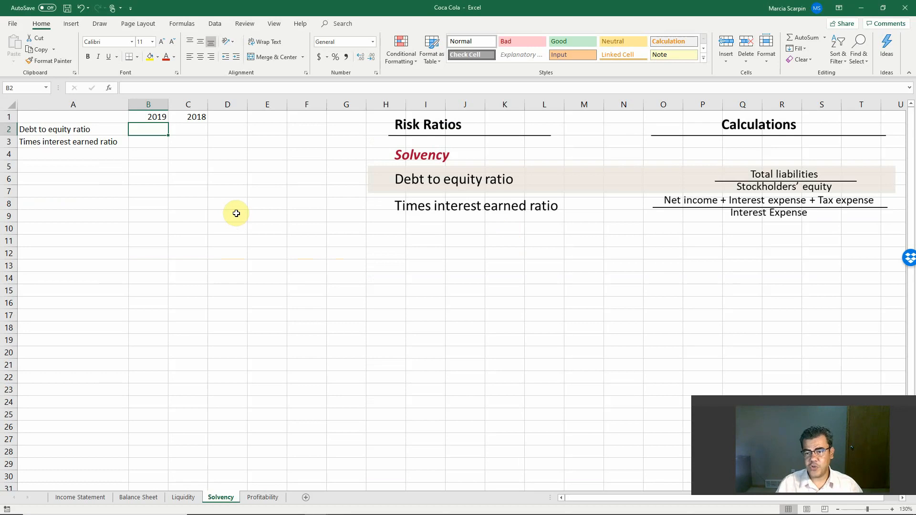
# Calculate the 2019 debt to equity ratio in Solvency B2 by dividing Balance Sheet total liabilities (B70) by total equity (B84)
pyautogui.write('+')
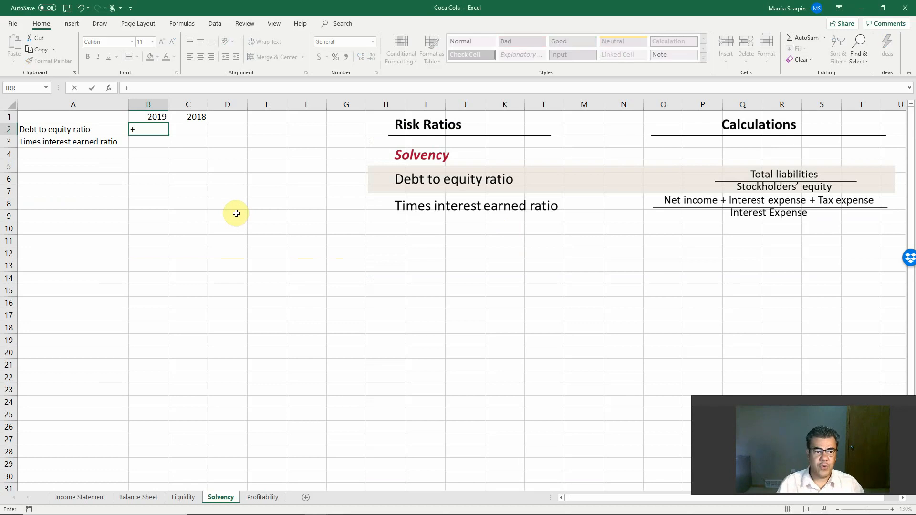
pyautogui.click(139, 498)
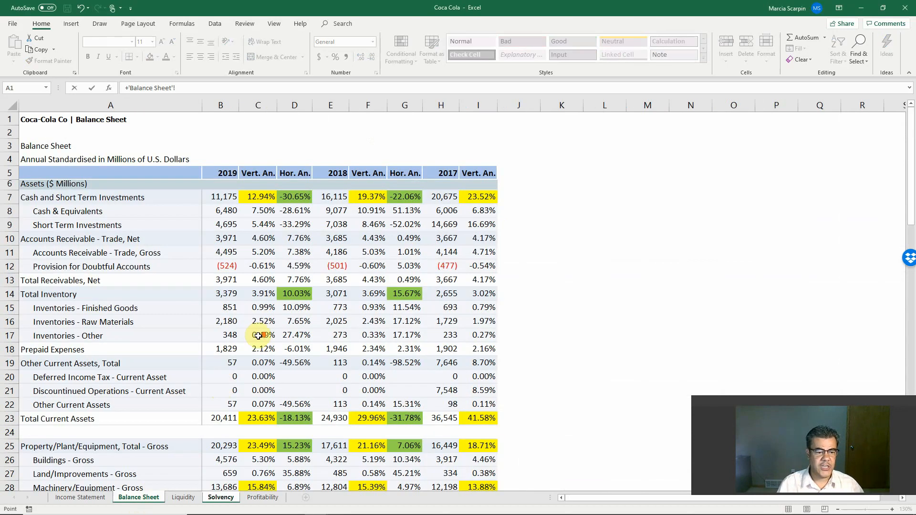
pyautogui.scroll(-4, 258, 337)
pyautogui.scroll(-6, 258, 336)
pyautogui.scroll(-4, 256, 332)
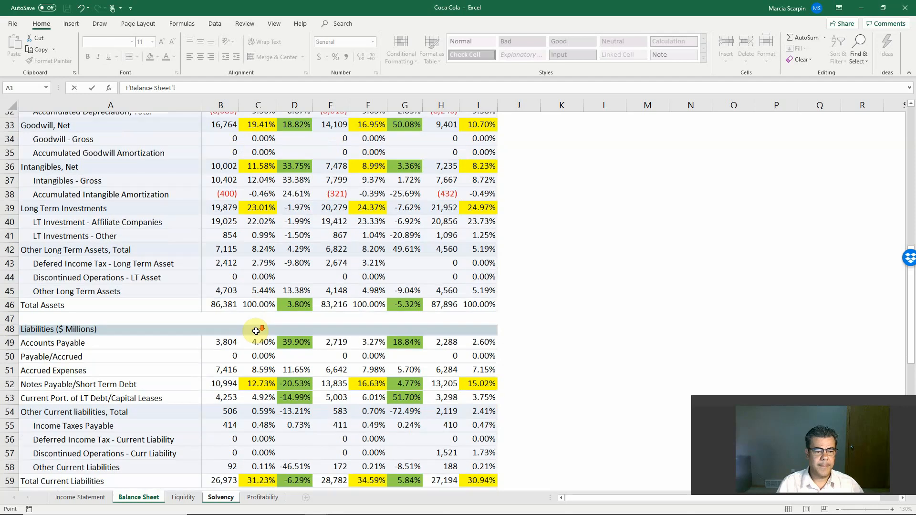
pyautogui.scroll(-1, 256, 332)
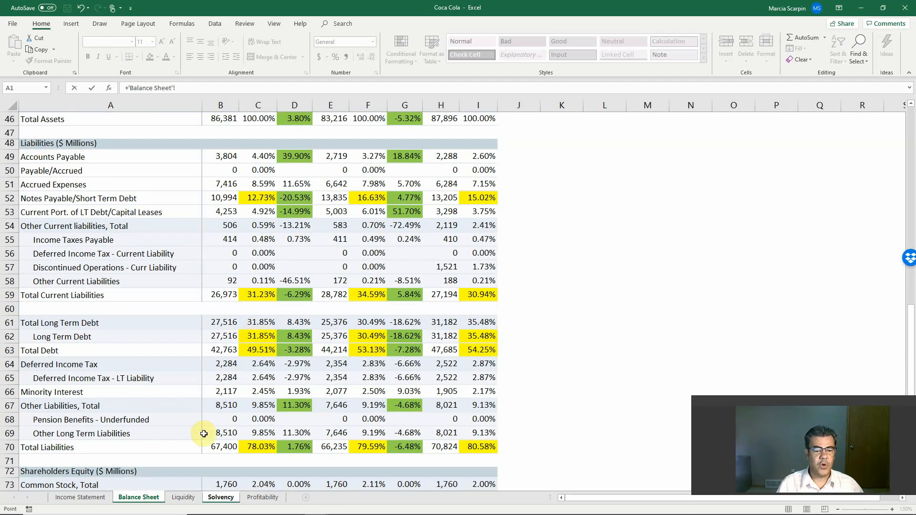
pyautogui.click(219, 446)
pyautogui.write('/')
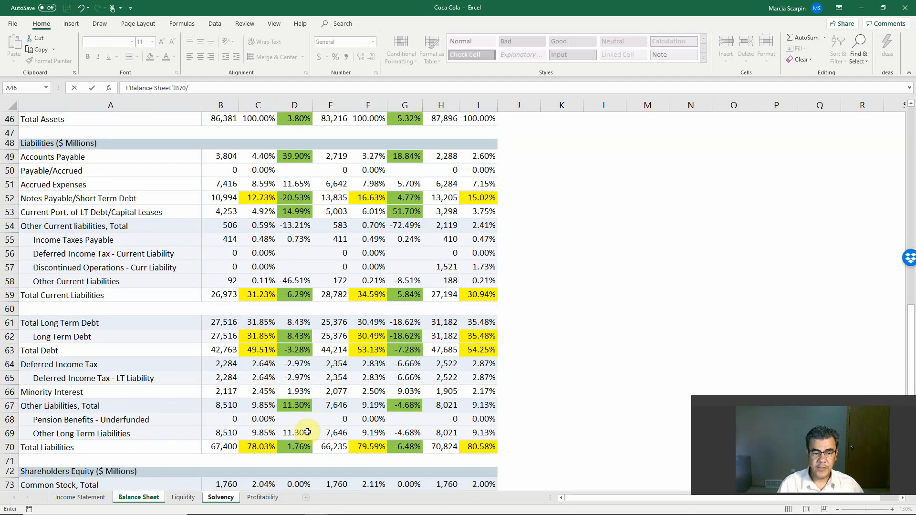
pyautogui.scroll(-5, 276, 413)
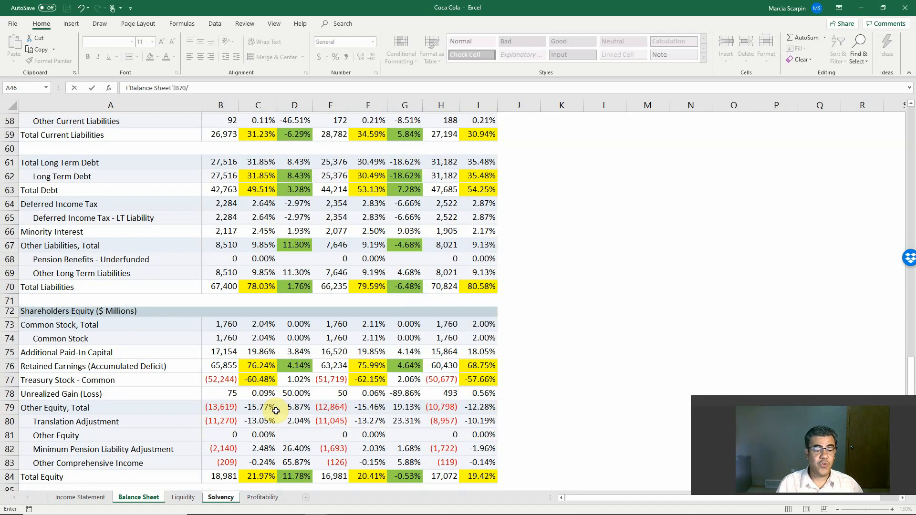
pyautogui.scroll(-1, 277, 411)
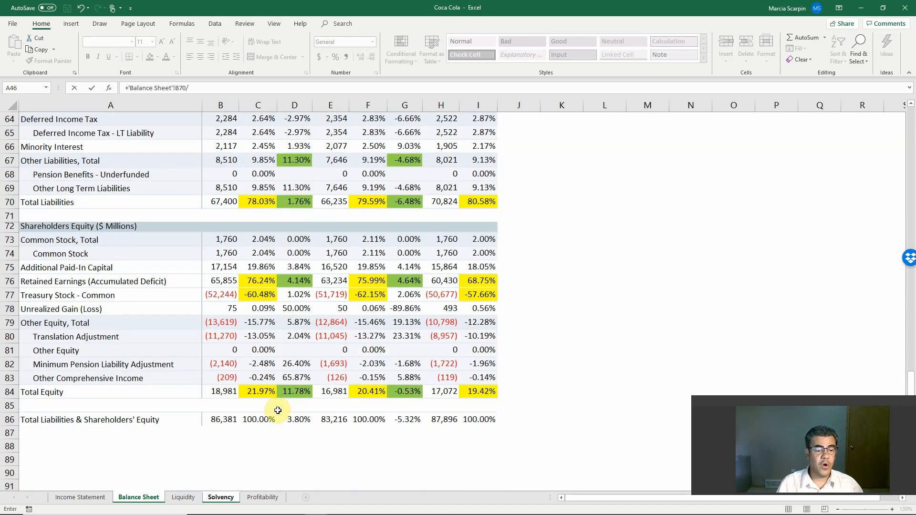
pyautogui.click(220, 392)
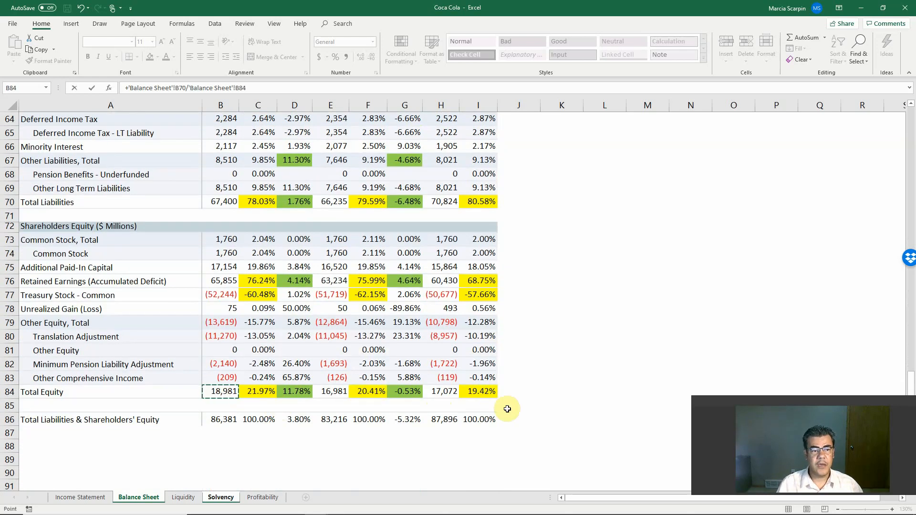
pyautogui.press('Return')
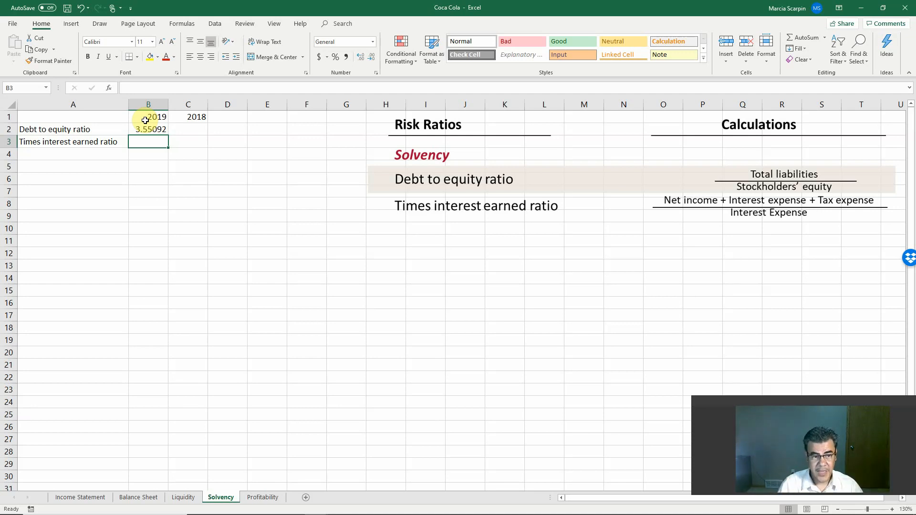
# Try copying the 2019 debt to equity formula into C2 for 2018, and check it against the Balance Sheet's year columns
pyautogui.press('Up')
pyautogui.hotkey('ctrl', 'c')
pyautogui.press('Right')
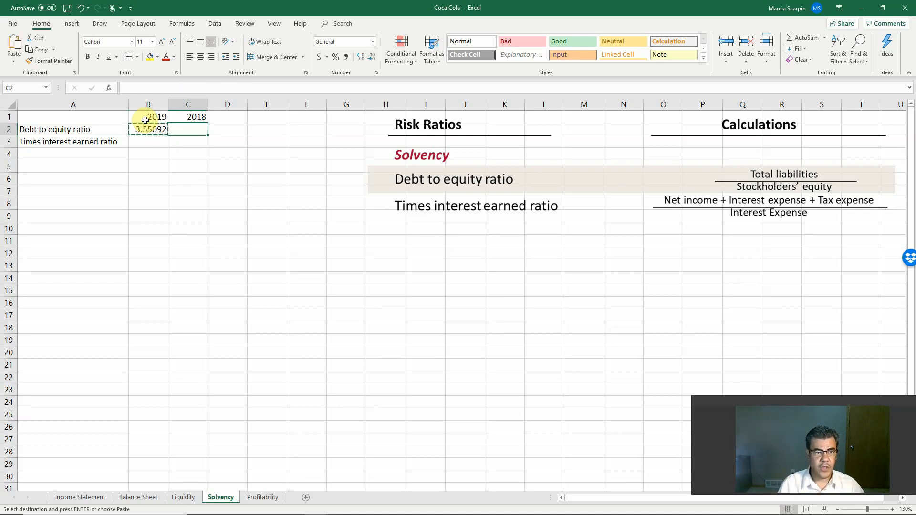
pyautogui.hotkey('ctrl', 'v')
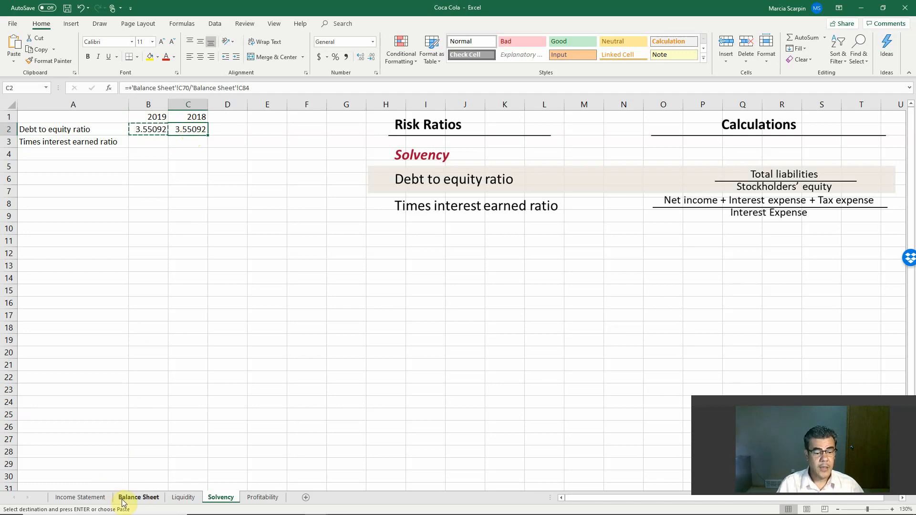
pyautogui.click(137, 497)
pyautogui.scroll(20, 268, 164)
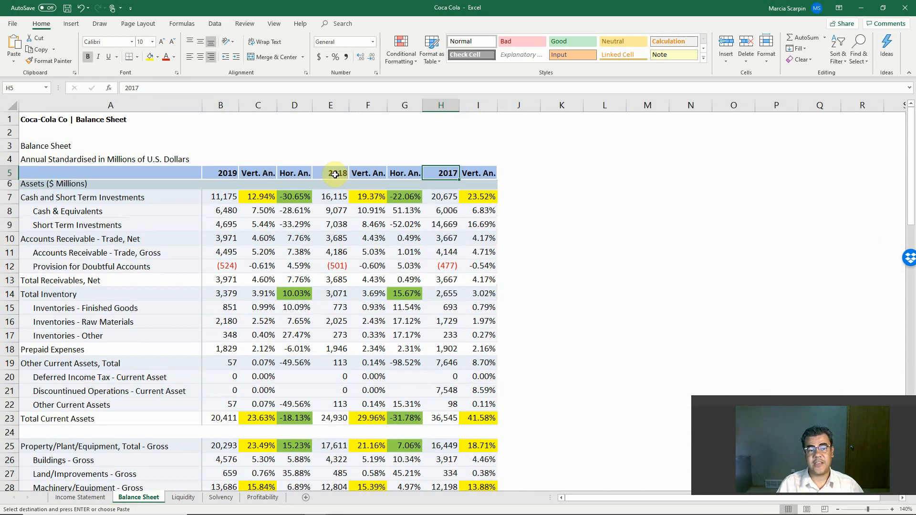
pyautogui.click(221, 497)
# Calculate the 2018 debt to equity ratio in Solvency C2 by dividing Balance Sheet total liabilities (E70) by total equity (E84)
pyautogui.write('+')
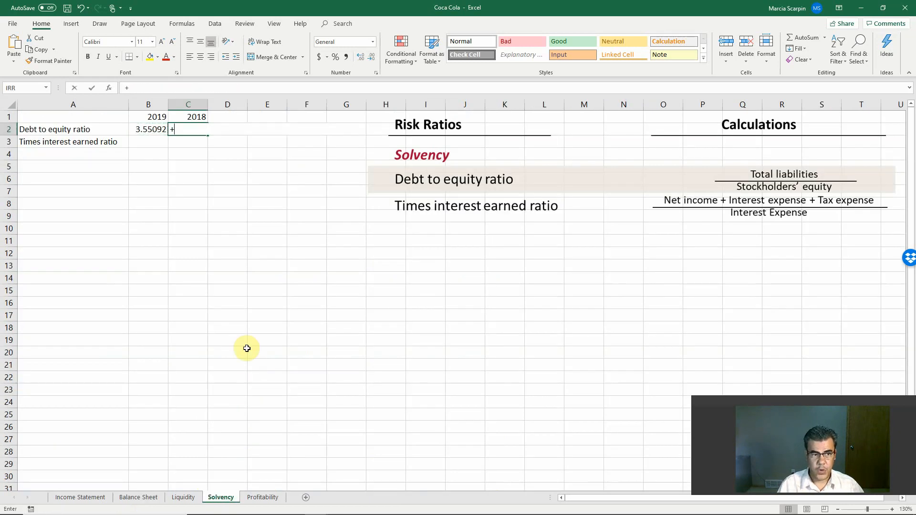
pyautogui.click(132, 497)
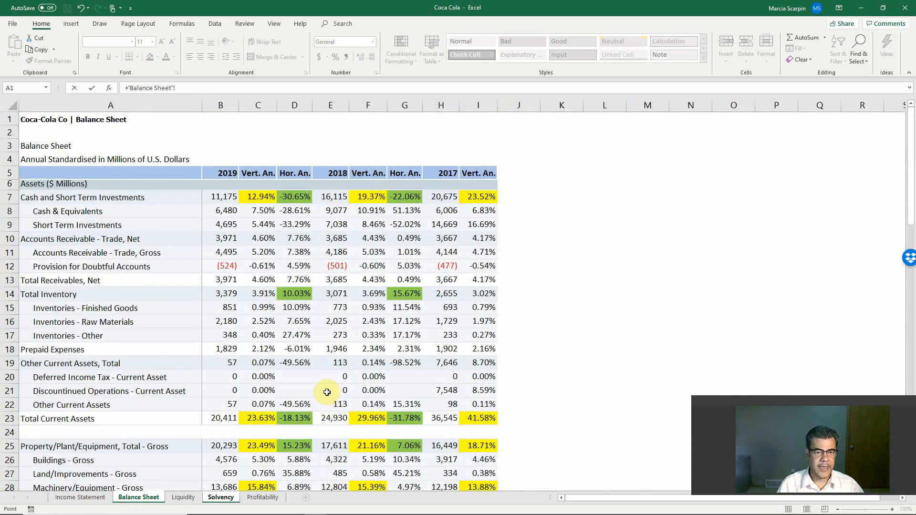
pyautogui.scroll(-4, 315, 382)
pyautogui.scroll(-12, 343, 346)
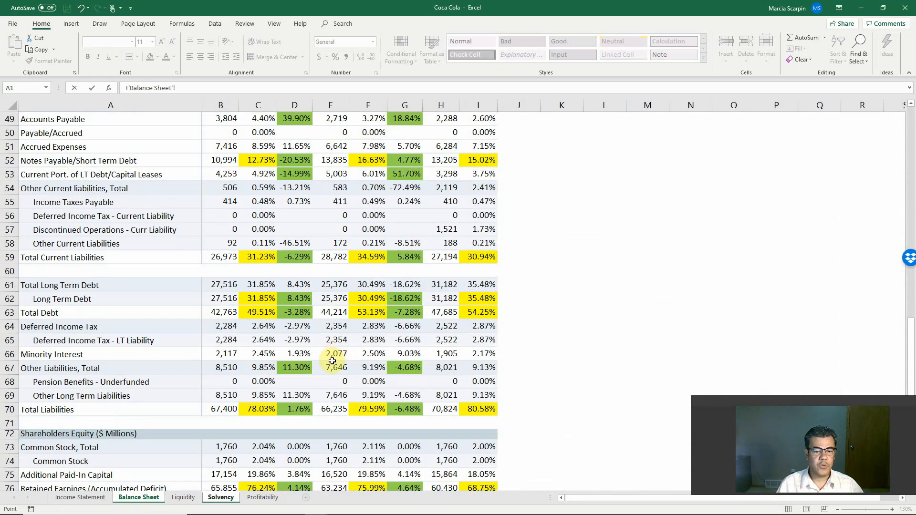
pyautogui.click(334, 409)
pyautogui.write('/')
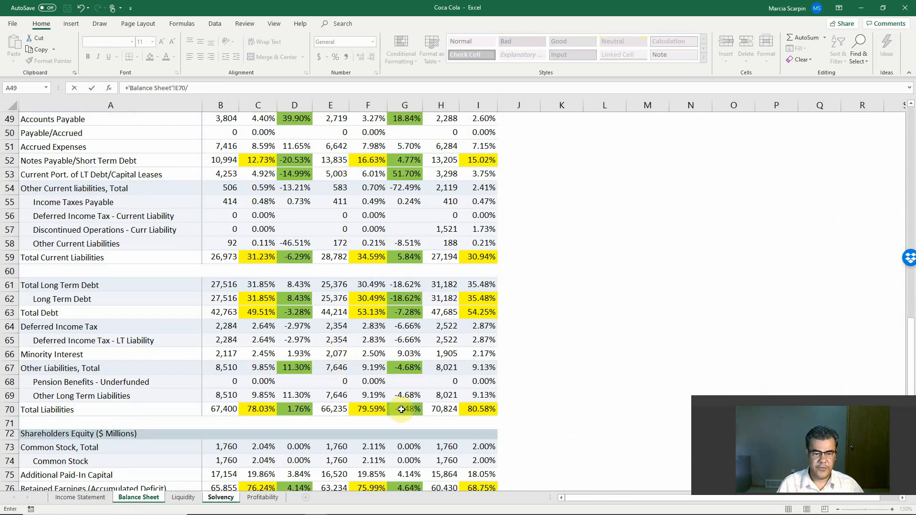
pyautogui.scroll(-4, 401, 410)
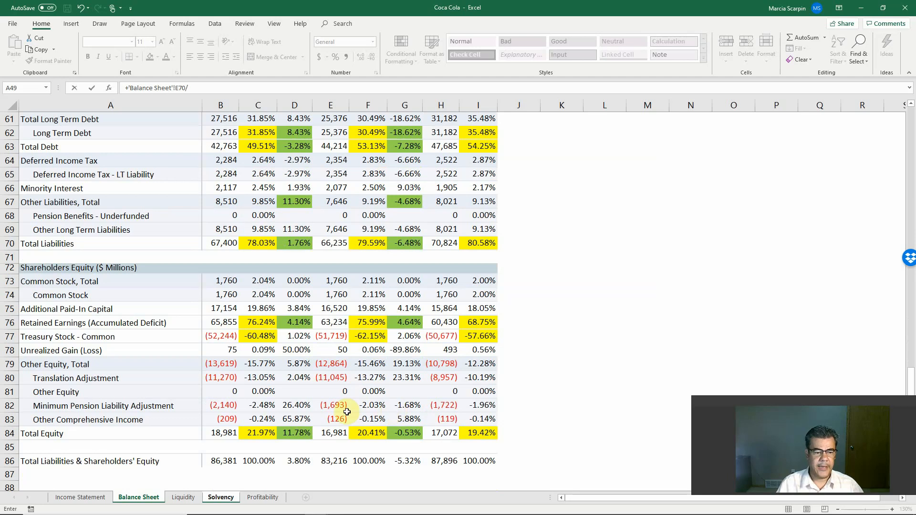
pyautogui.click(329, 433)
pyautogui.press('Return')
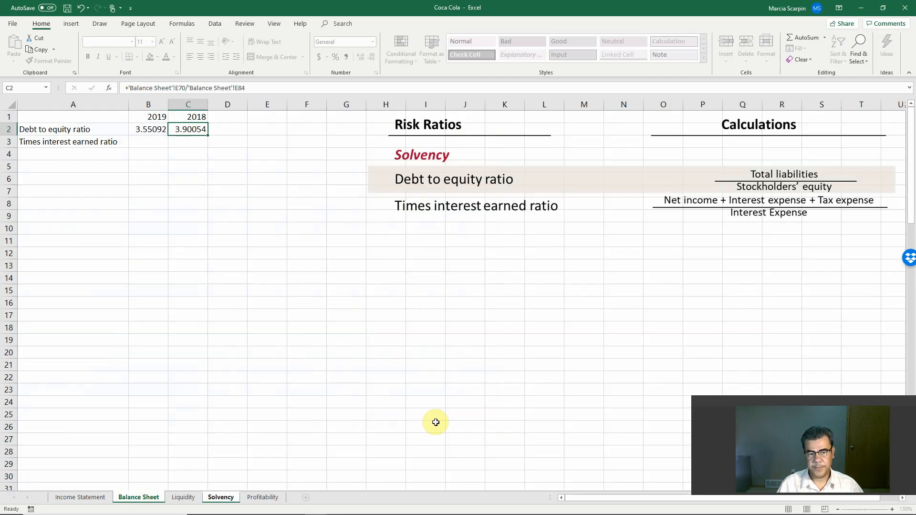
# Append a footnote asterisk to the "Debt to equity ratio" label in A2
pyautogui.click(100, 126)
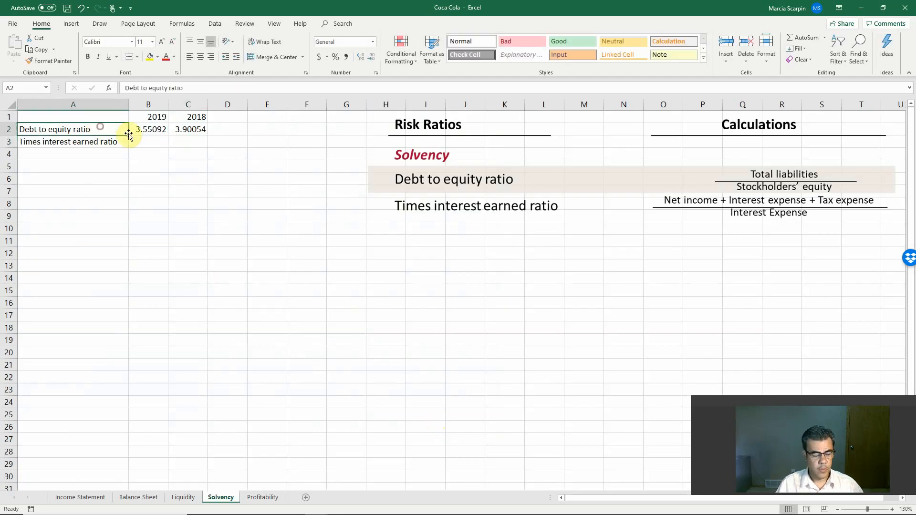
pyautogui.press('F2')
pyautogui.write('*')
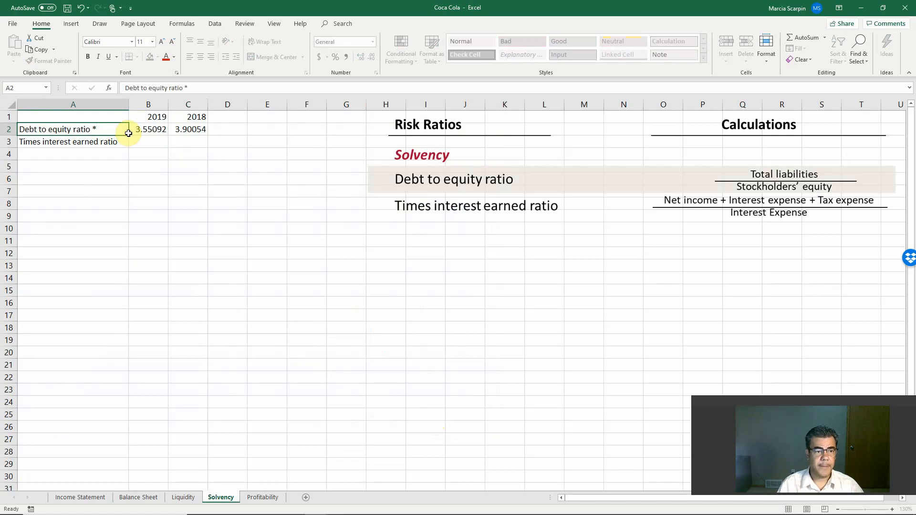
pyautogui.press('Return')
# Start a footnote in Solvency A6 with an asterisk, and check the wording of the footnotes on the Liquidity sheet
pyautogui.press('Return')
pyautogui.press('Return')
pyautogui.press('Return')
pyautogui.write('*')
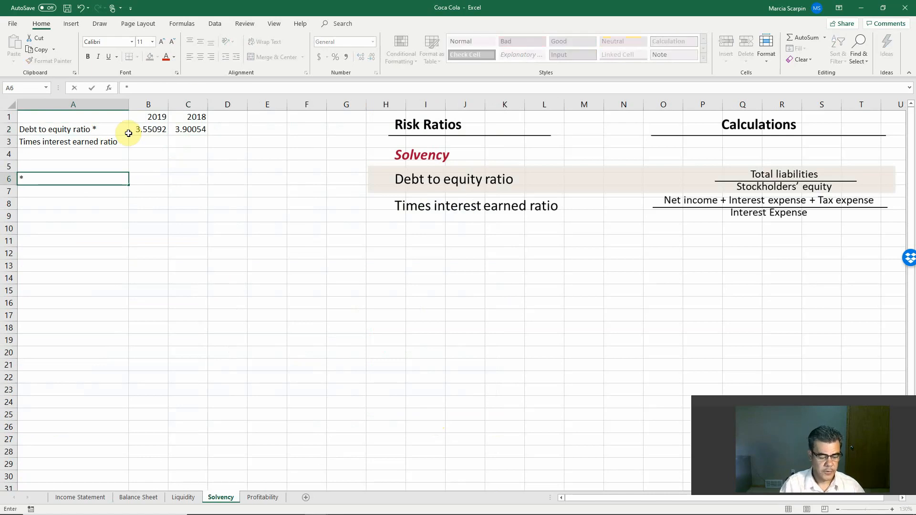
pyautogui.press('Up')
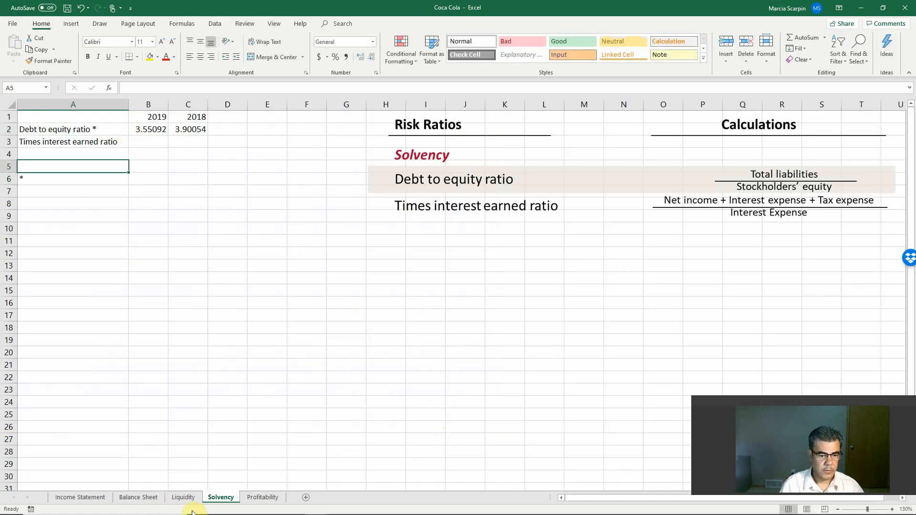
pyautogui.click(187, 497)
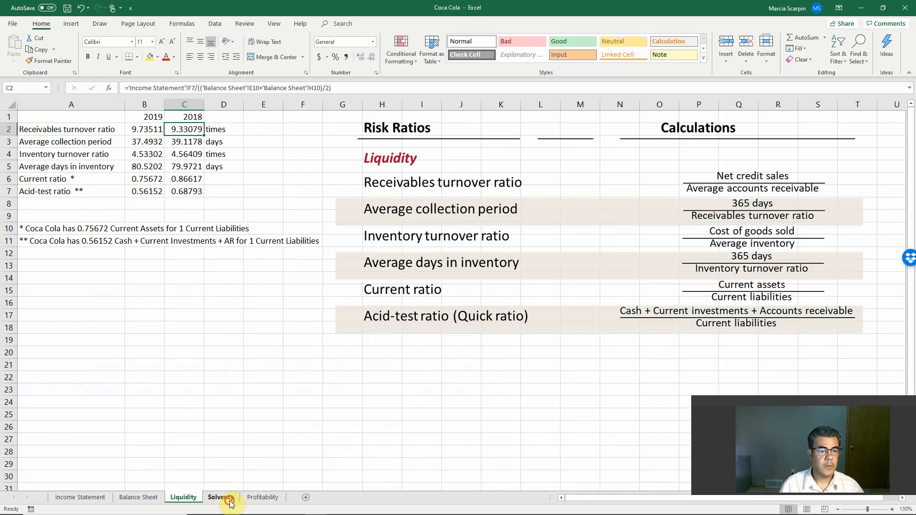
pyautogui.click(229, 497)
pyautogui.press('Down')
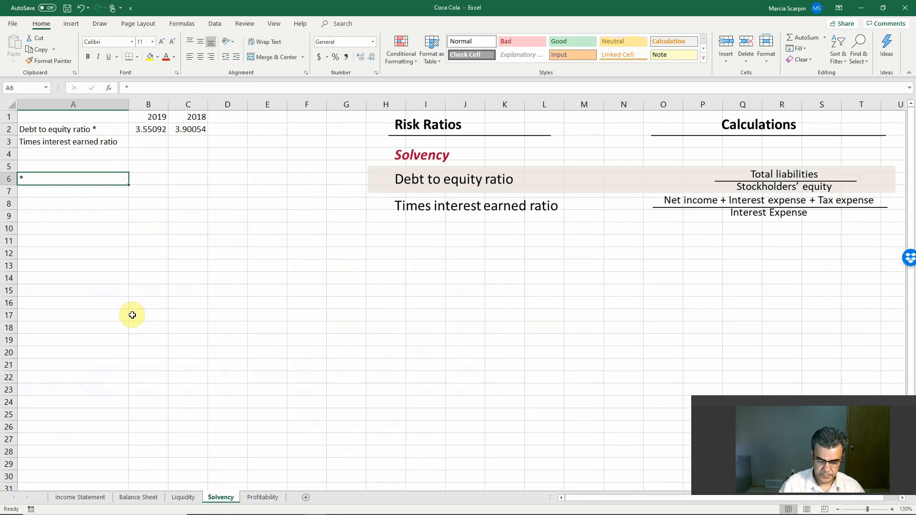
# Write the footnote "* Coca Cola has $3.55 liabilities for $1.00 Equity" in Solvency A6
pyautogui.write('* Coca Cola ')
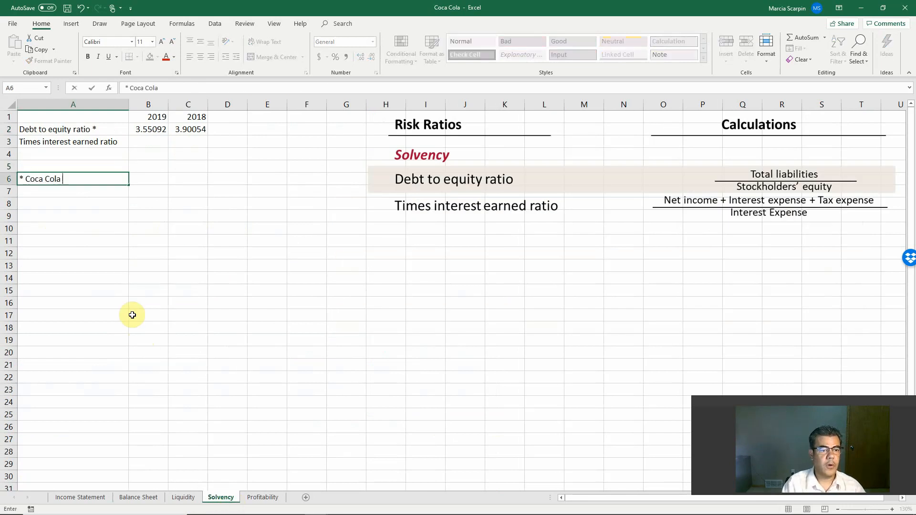
pyautogui.write('has 3.55')
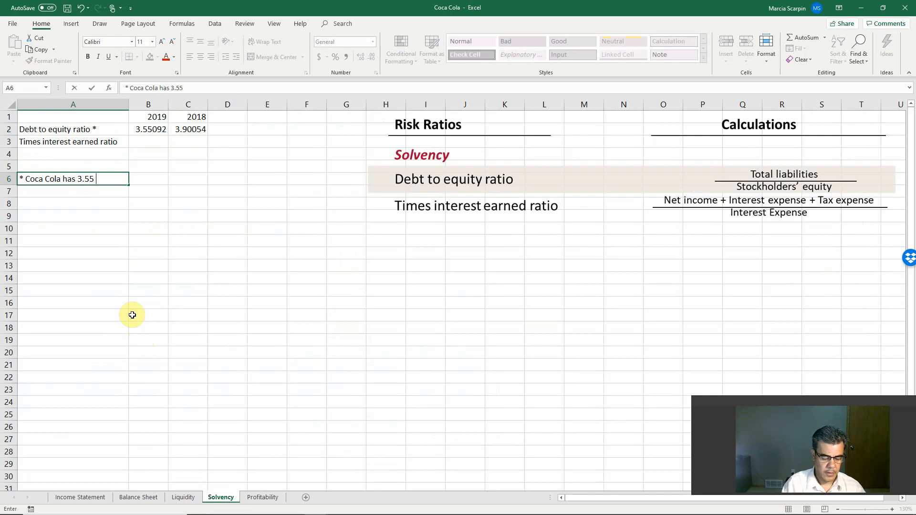
pyautogui.write(' lia')
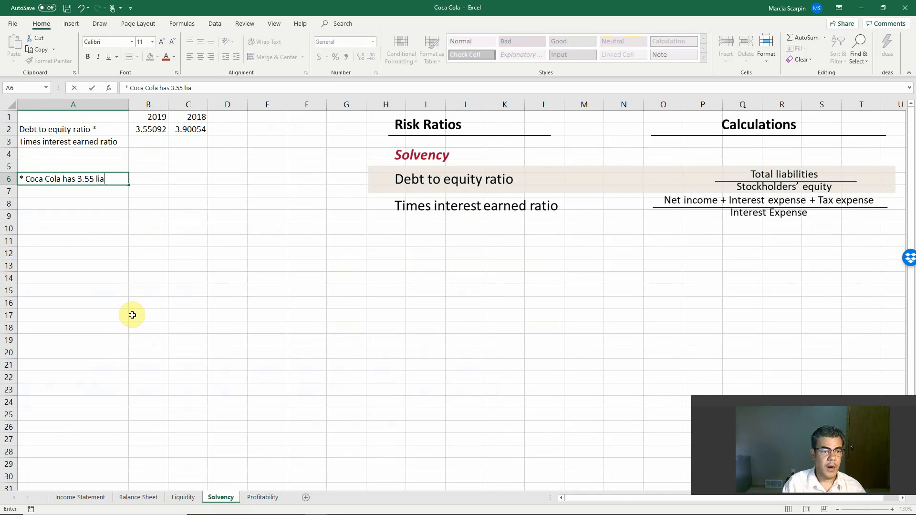
pyautogui.write('bilities for 1.')
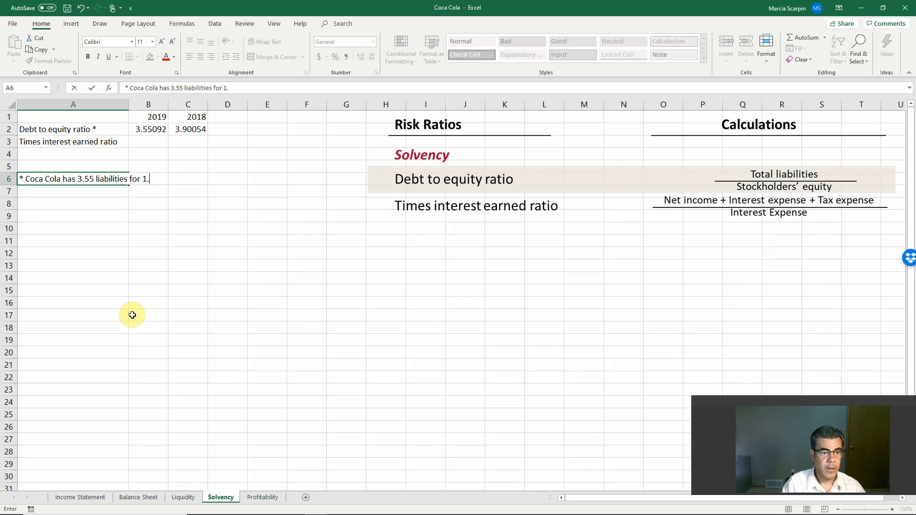
pyautogui.write('00 ')
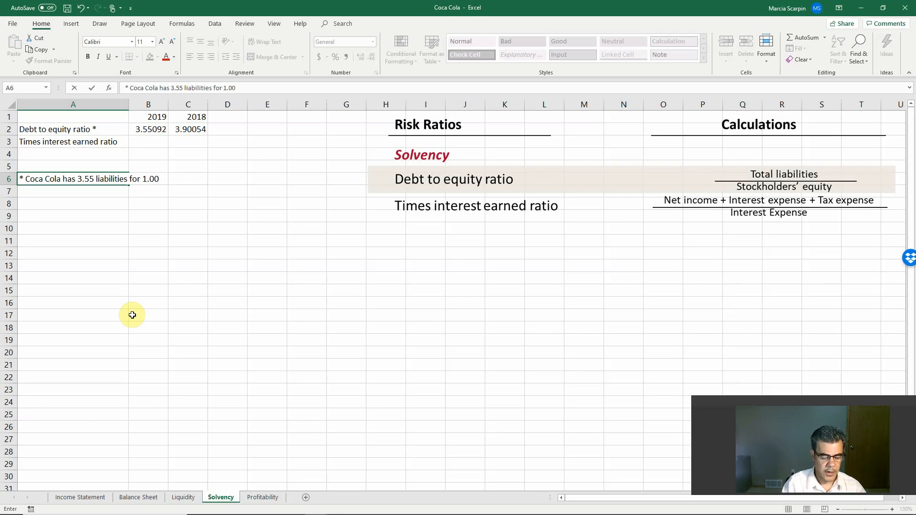
pyautogui.write('Equity')
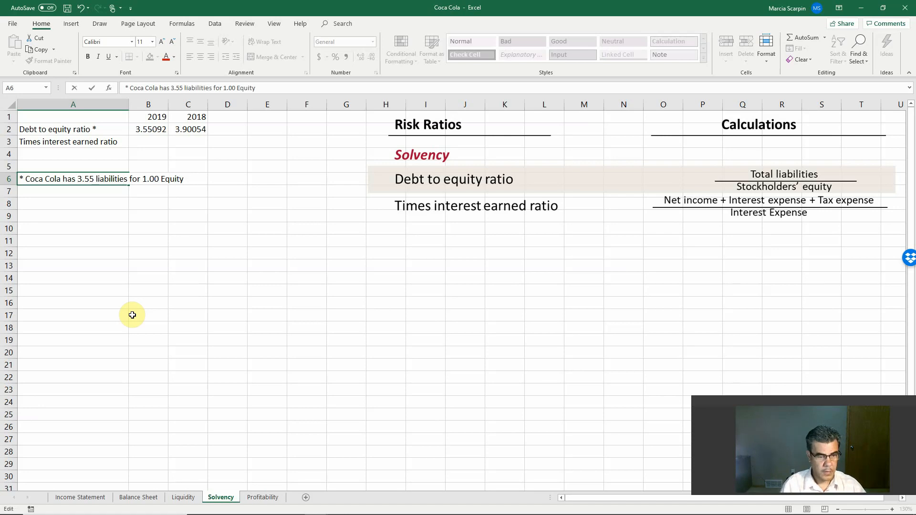
pyautogui.write('$')
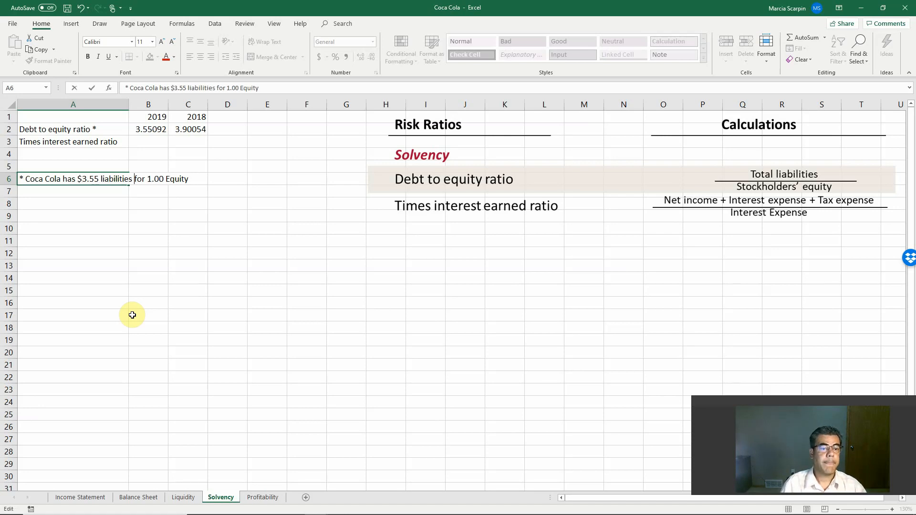
pyautogui.write('$')
pyautogui.press('Return')
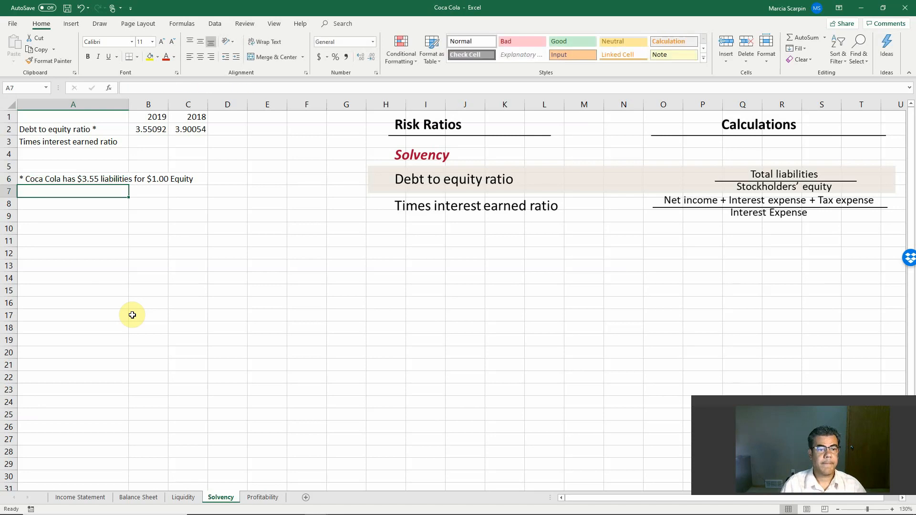
# Check the Liquidity sheet's notes, and enter the remark "(The lower, the better)" in Solvency D6 beside the footnote
pyautogui.click(184, 496)
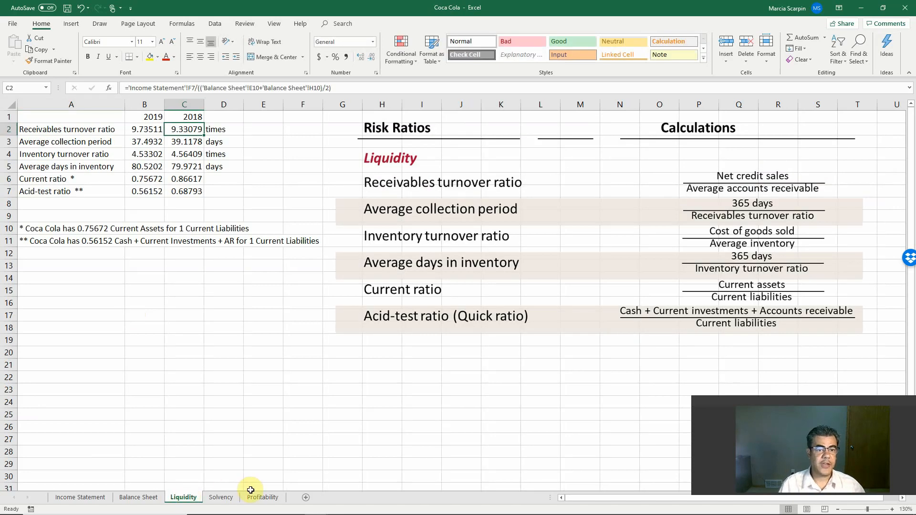
pyautogui.click(229, 496)
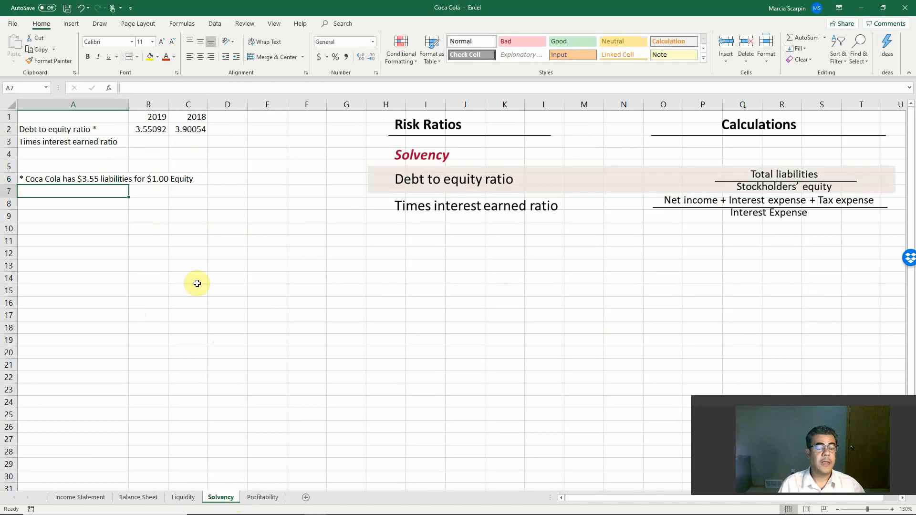
pyautogui.click(228, 177)
pyautogui.write('(the')
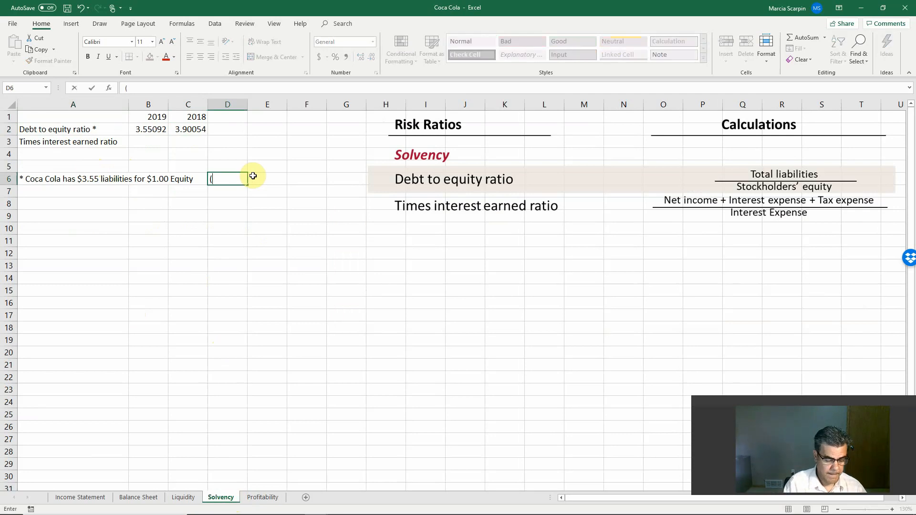
pyautogui.press('BackSpace')
pyautogui.press('BackSpace')
pyautogui.press('BackSpace')
pyautogui.press('BackSpace')
pyautogui.write('Th')
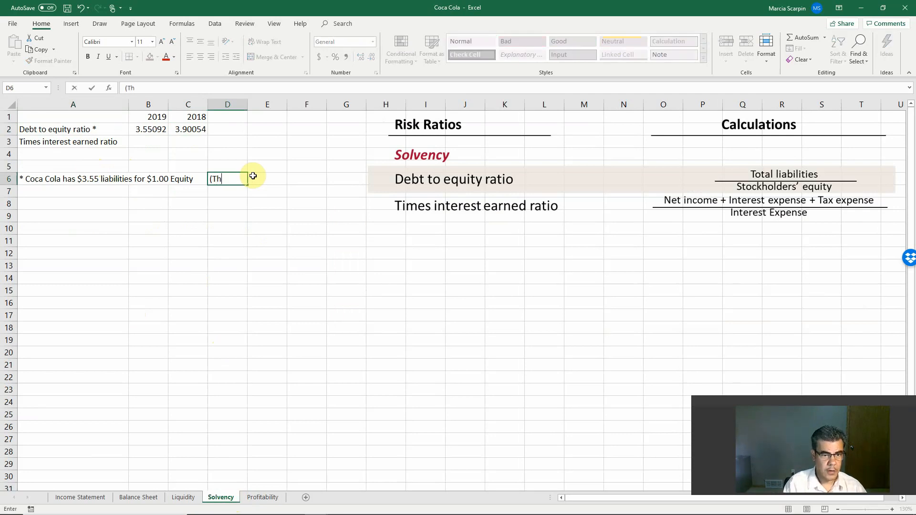
pyautogui.write('e lower, the b')
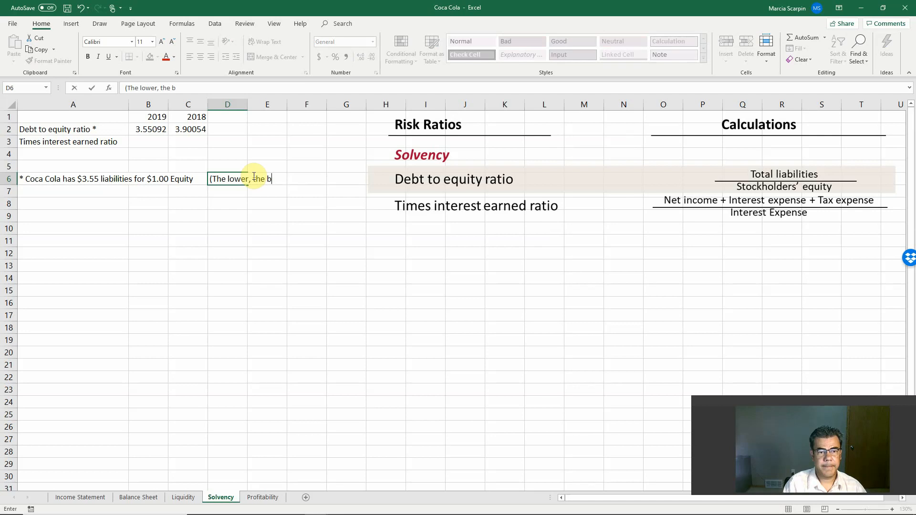
pyautogui.write('etter)')
pyautogui.press('Return')
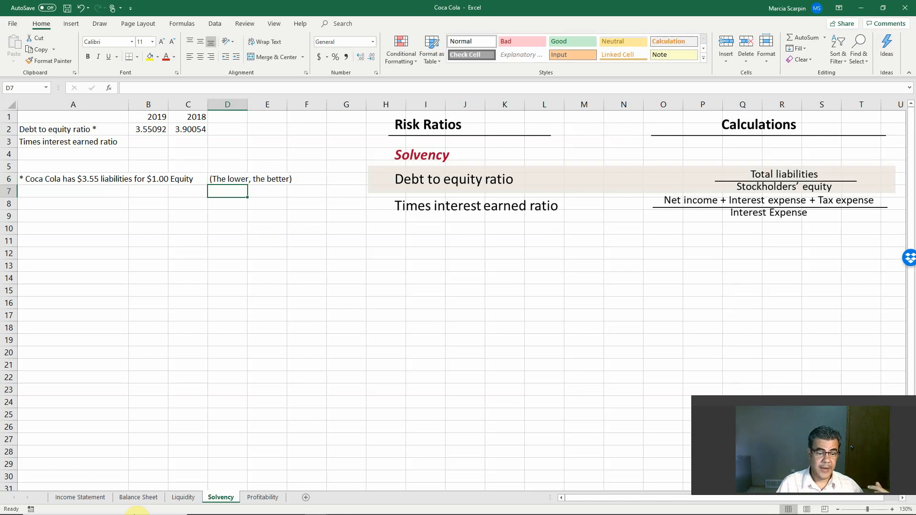
# Move the "(The lower, the better)" remark from D6 to D2, beside the debt to equity ratio values
pyautogui.click(219, 178)
pyautogui.hotkey('ctrl', 'c')
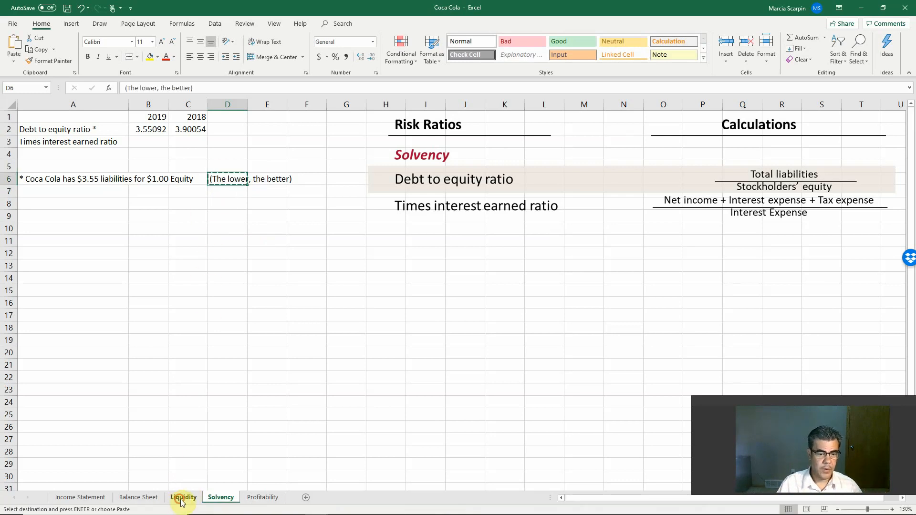
pyautogui.click(178, 500)
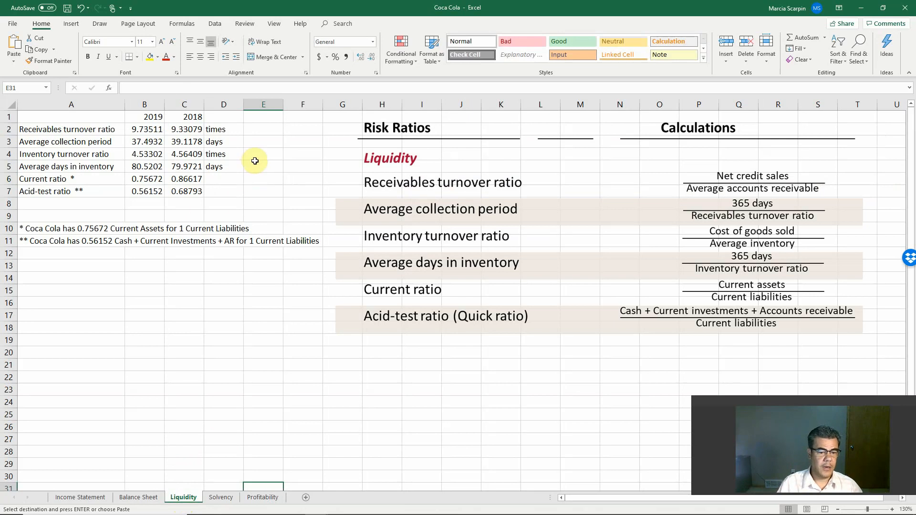
pyautogui.click(221, 497)
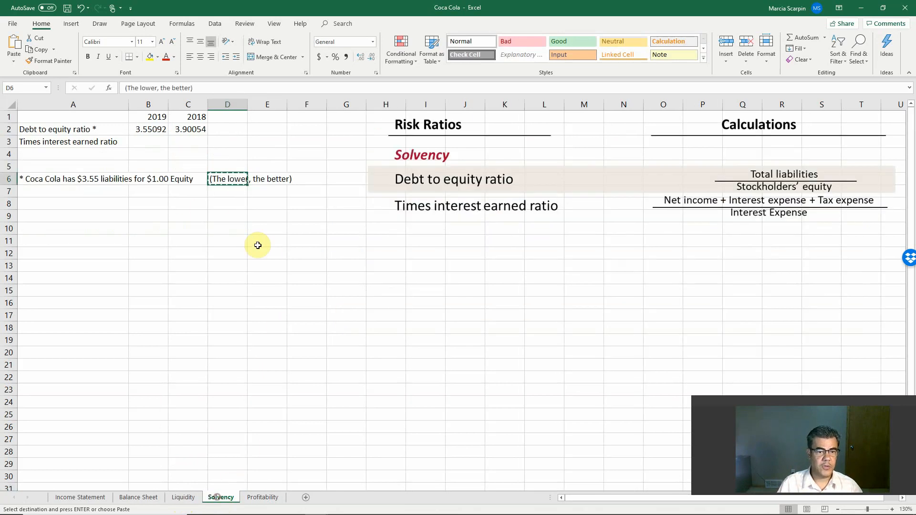
pyautogui.click(229, 130)
pyautogui.hotkey('ctrl', 'v')
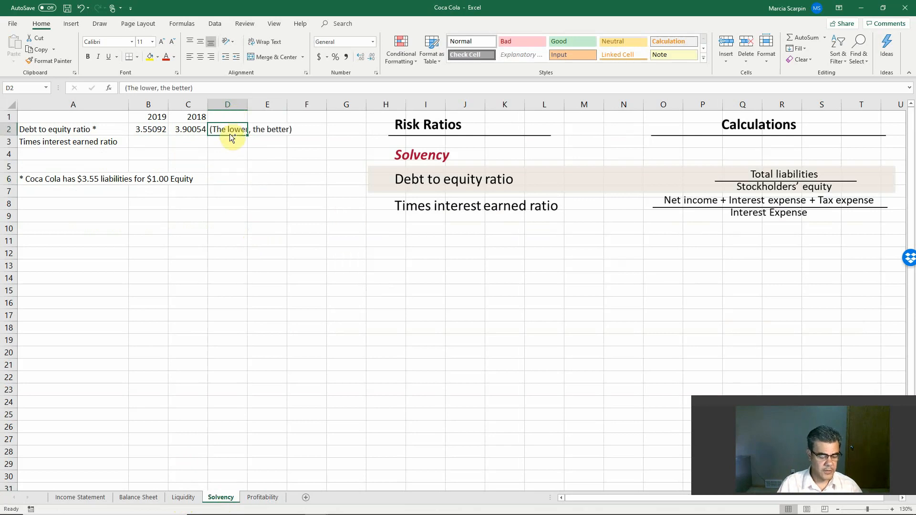
# Paste "(The lower, the better)" into Liquidity E3 and E5 for average collection period and average days in inventory
pyautogui.click(183, 497)
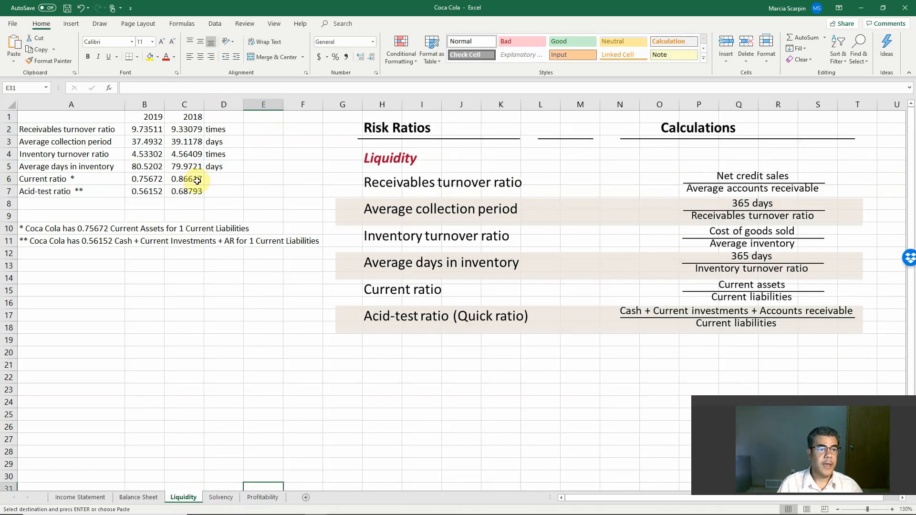
pyautogui.click(254, 140)
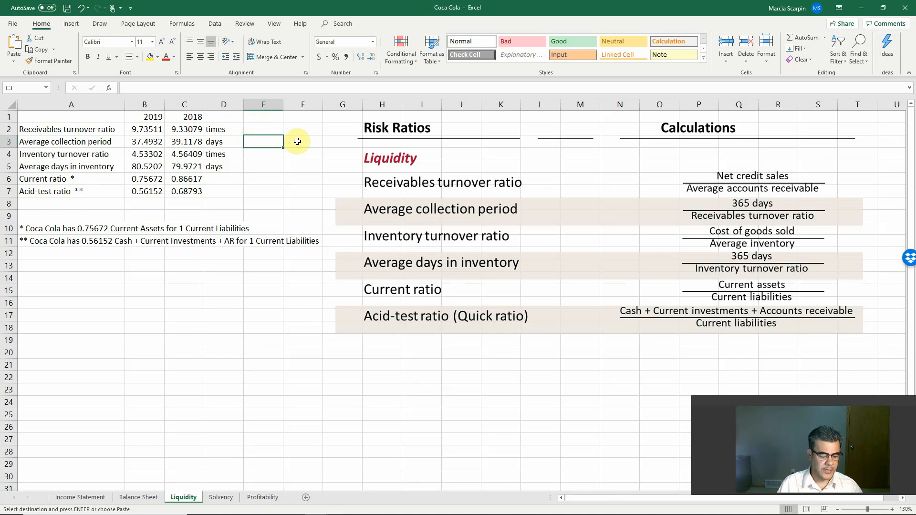
pyautogui.hotkey('ctrl', 'v')
pyautogui.click(272, 169)
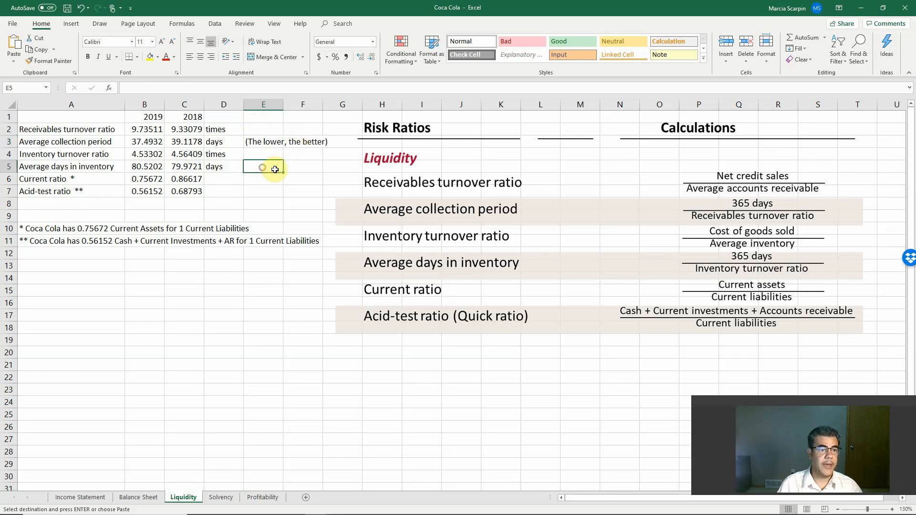
pyautogui.hotkey('ctrl', 'v')
# Enter "(The greater, the better)" in Liquidity E2 for the receivables turnover ratio
pyautogui.click(256, 129)
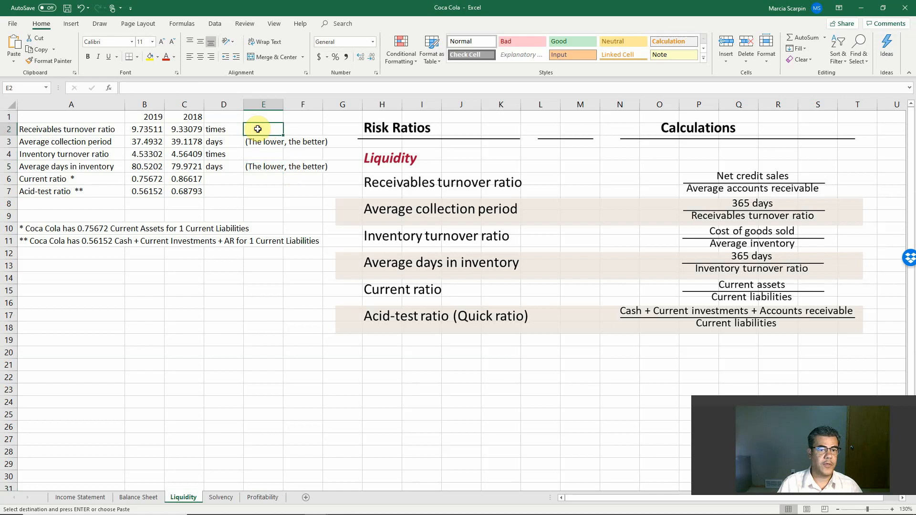
pyautogui.write('(')
pyautogui.hotkey('shift', 'Right')
pyautogui.hotkey('shift', 'Right')
pyautogui.hotkey('shift', 'Right')
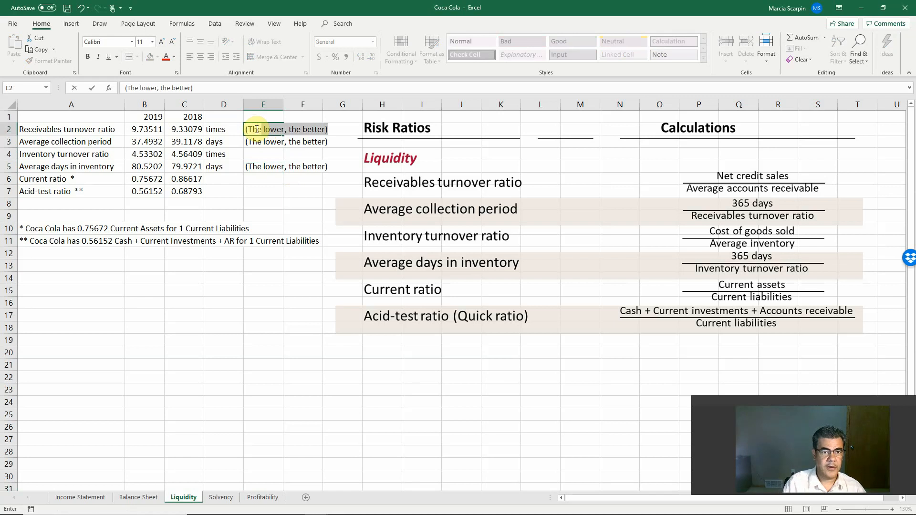
pyautogui.write('greater, the better)')
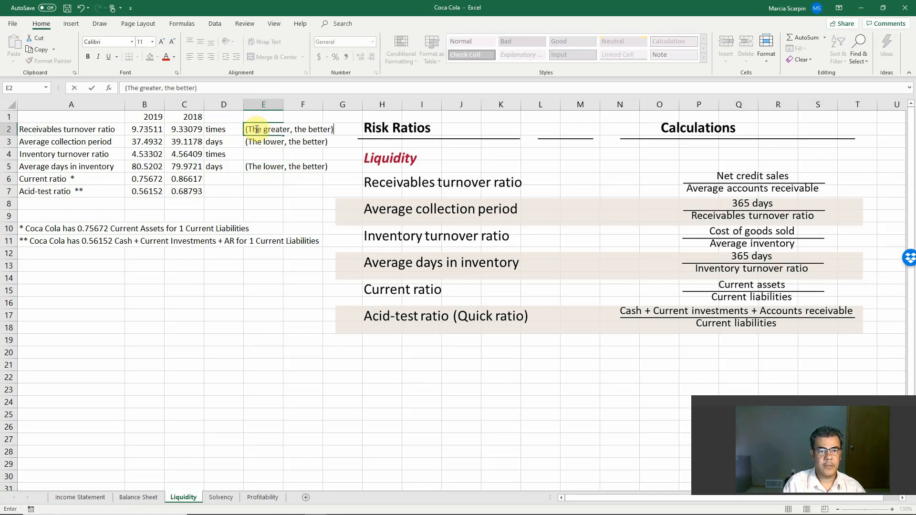
pyautogui.press('Return')
# Copy the "(The greater, the better)" remark from E2 to E4 and E6:E7 for the inventory turnover, current and acid-test ratios
pyautogui.click(256, 129)
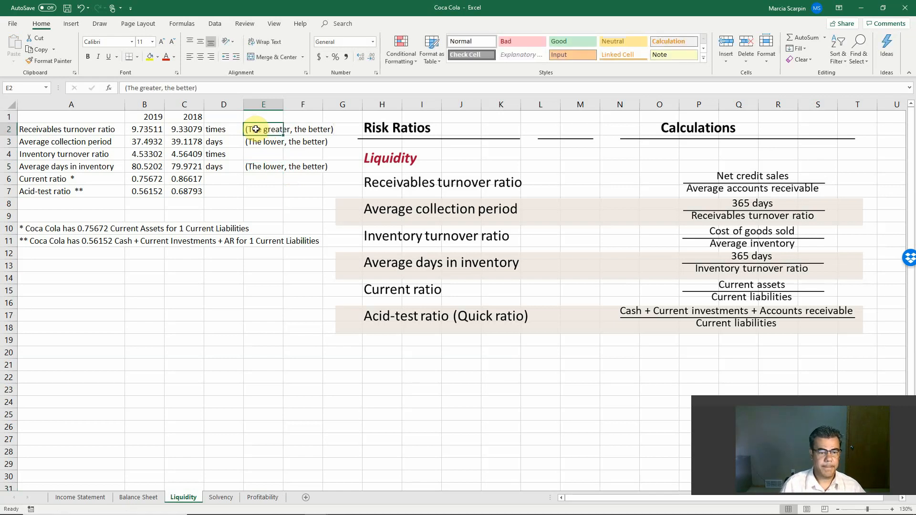
pyautogui.hotkey('ctrl', 'c')
pyautogui.press('Down')
pyautogui.press('Down')
pyautogui.hotkey('ctrl', 'v')
pyautogui.press('Down')
pyautogui.press('Down')
pyautogui.hotkey('shift', 'Down')
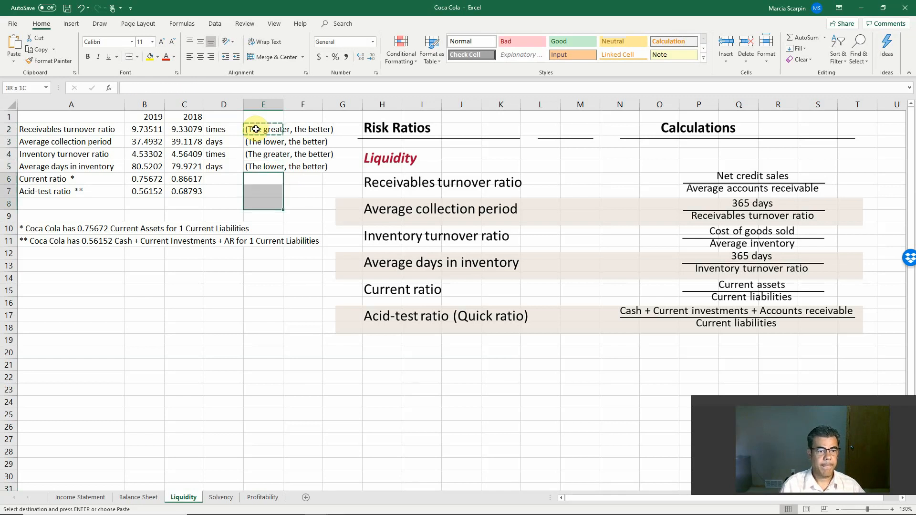
pyautogui.hotkey('ctrl', 'v')
pyautogui.press('Escape')
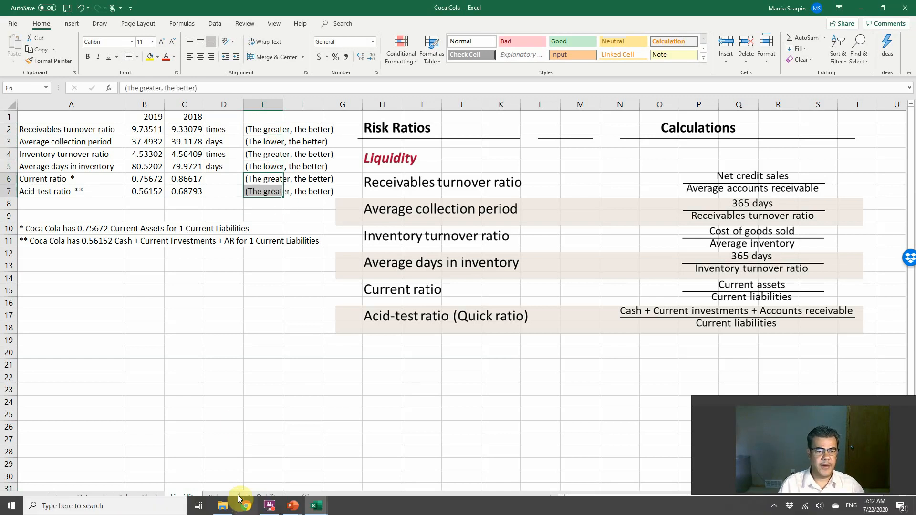
# Calculate the 2019 times interest earned ratio in Solvency B3 as (Income Statement C41 minus C32) divided by negative C32
pyautogui.click(220, 498)
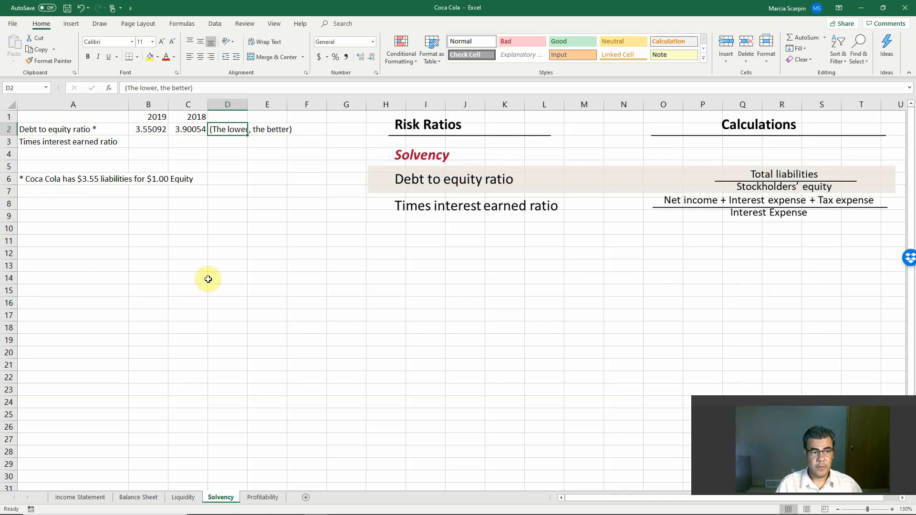
pyautogui.click(156, 140)
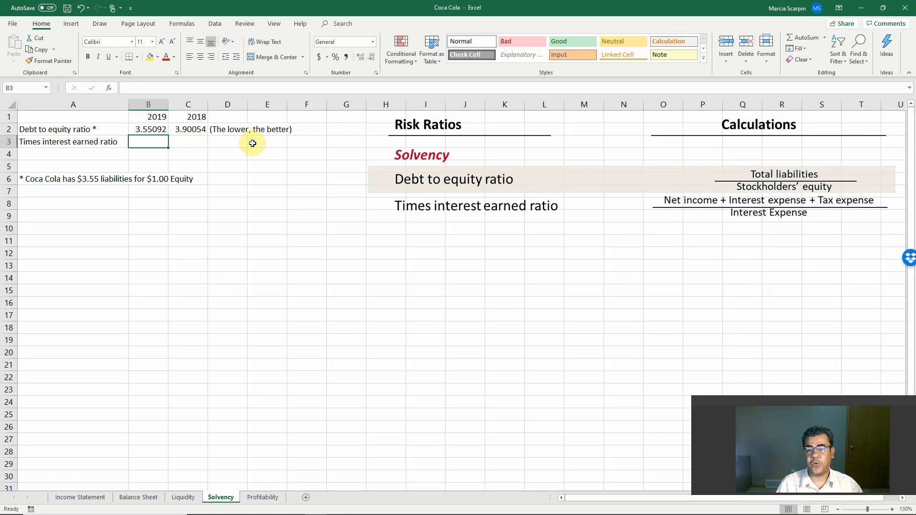
pyautogui.write('+(')
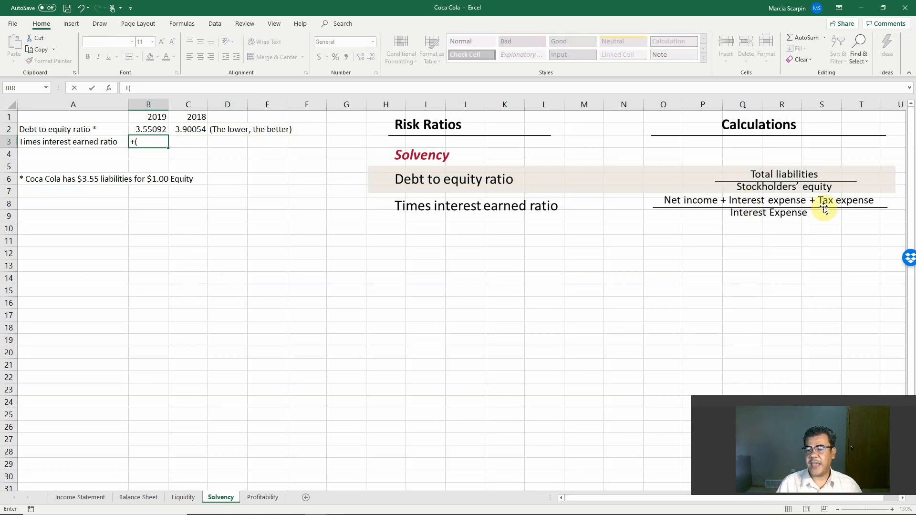
pyautogui.click(87, 499)
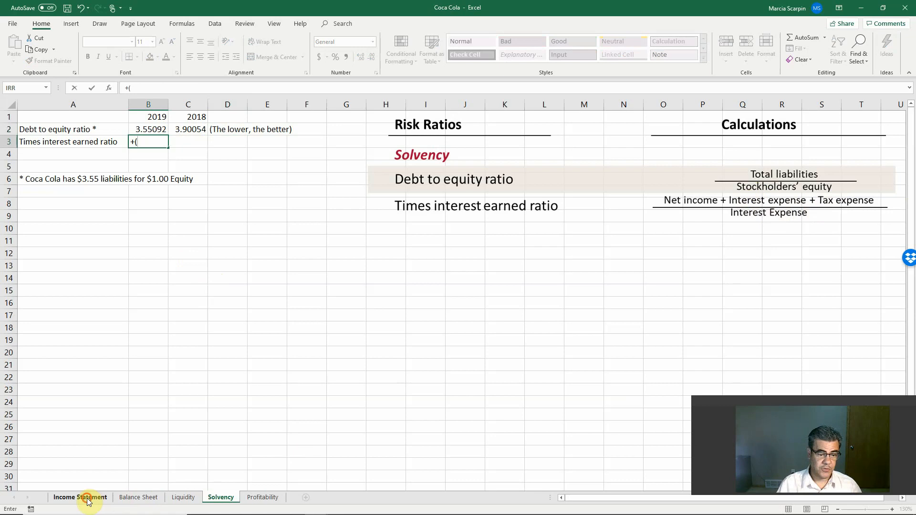
pyautogui.scroll(-7, 391, 350)
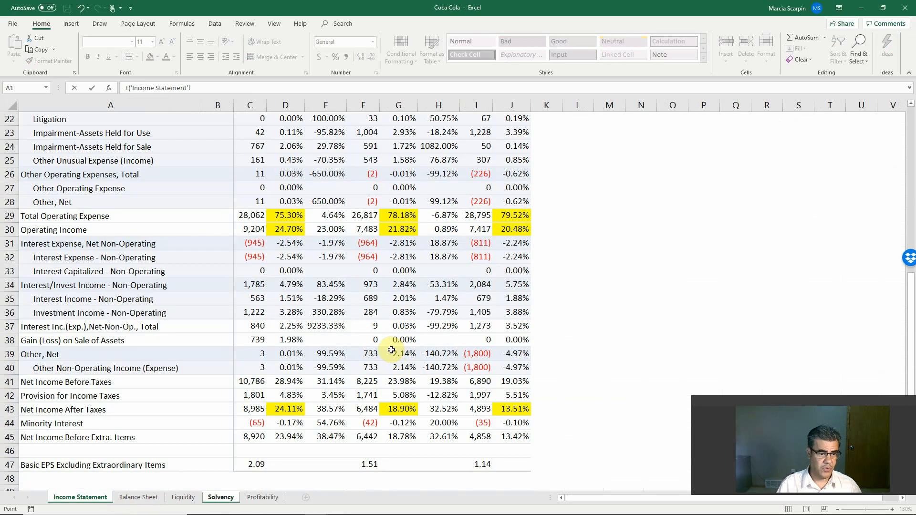
pyautogui.click(257, 381)
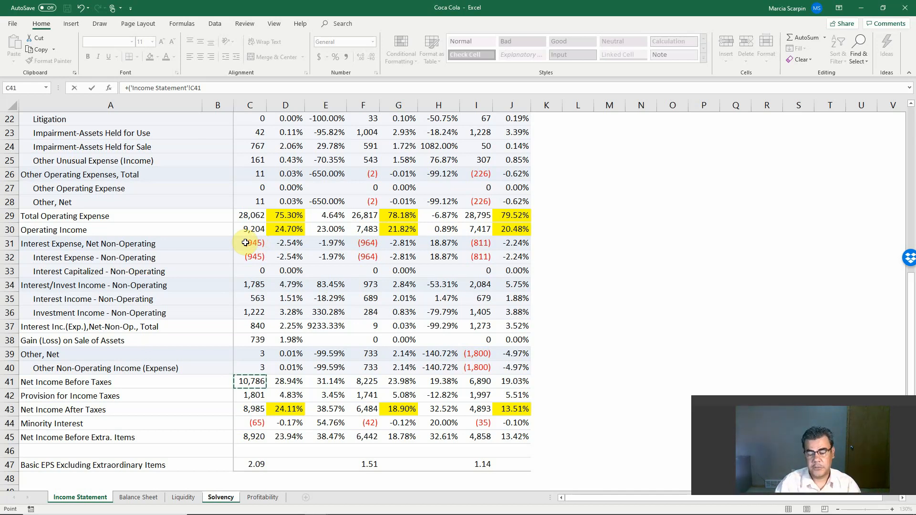
pyautogui.write('-')
pyautogui.click(253, 255)
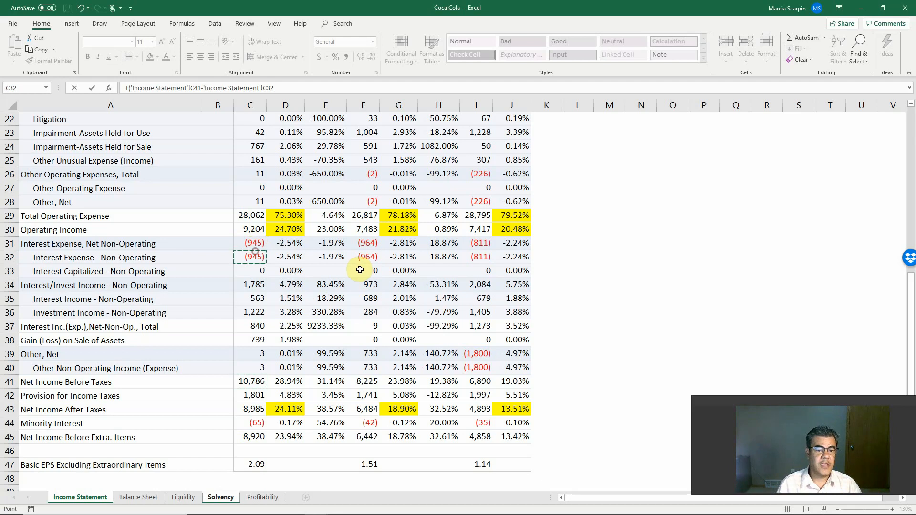
pyautogui.write(')/-')
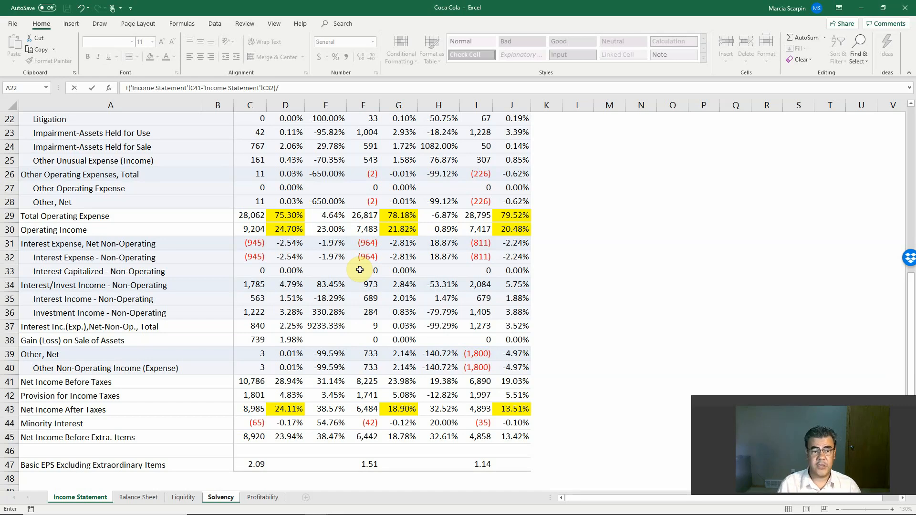
pyautogui.click(253, 255)
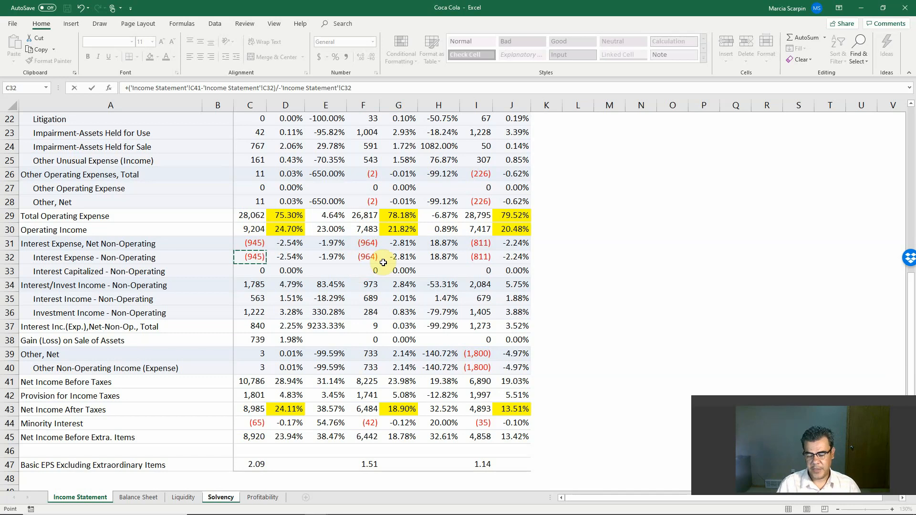
pyautogui.press('Return')
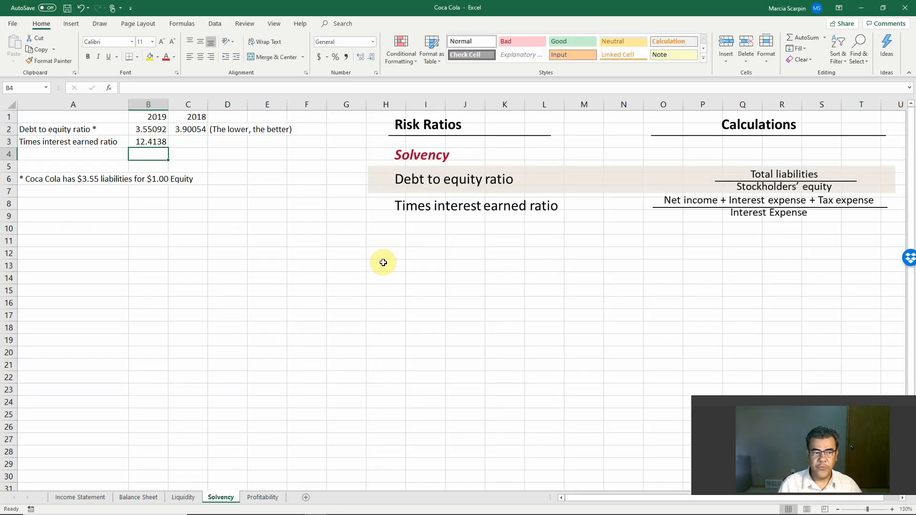
# Calculate the 2018 times interest earned ratio in C3 as (Income Statement F41 minus F31) divided by negative F31
pyautogui.press('Up')
pyautogui.press('Right')
pyautogui.write('+(')
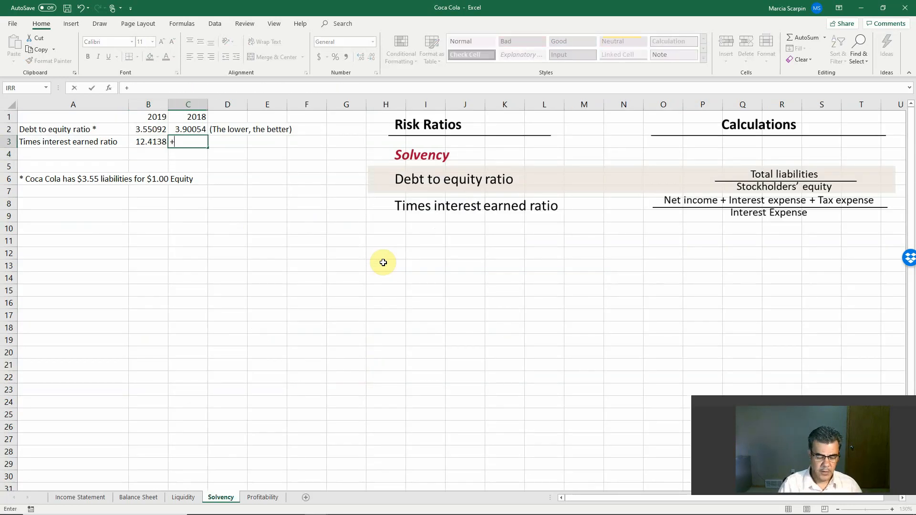
pyautogui.click(80, 497)
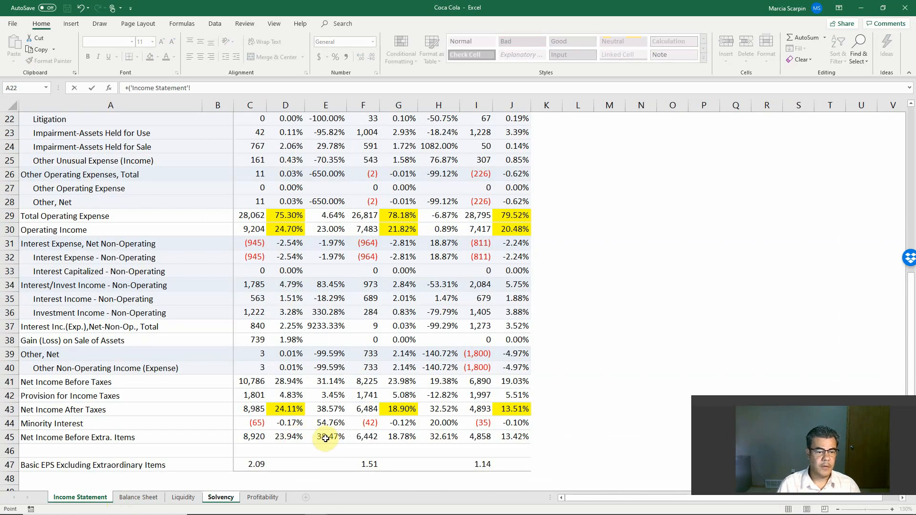
pyautogui.click(375, 437)
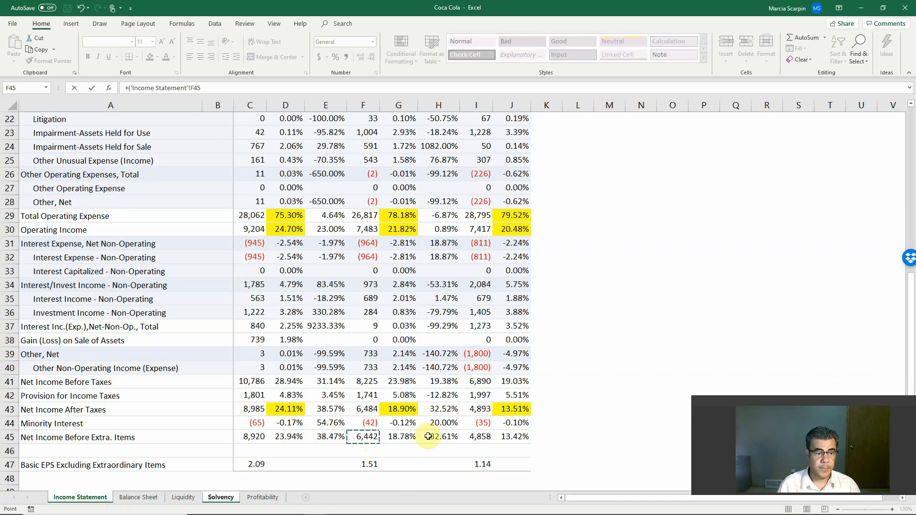
pyautogui.click(362, 380)
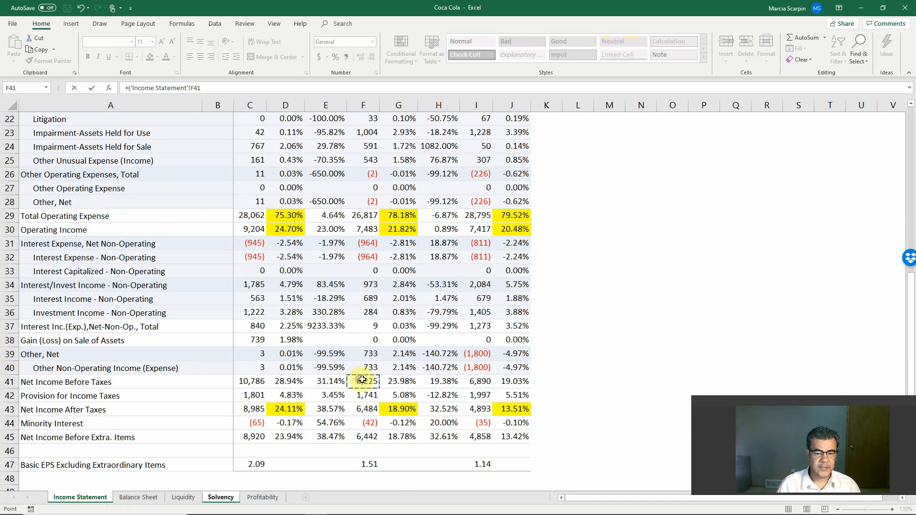
pyautogui.write('-')
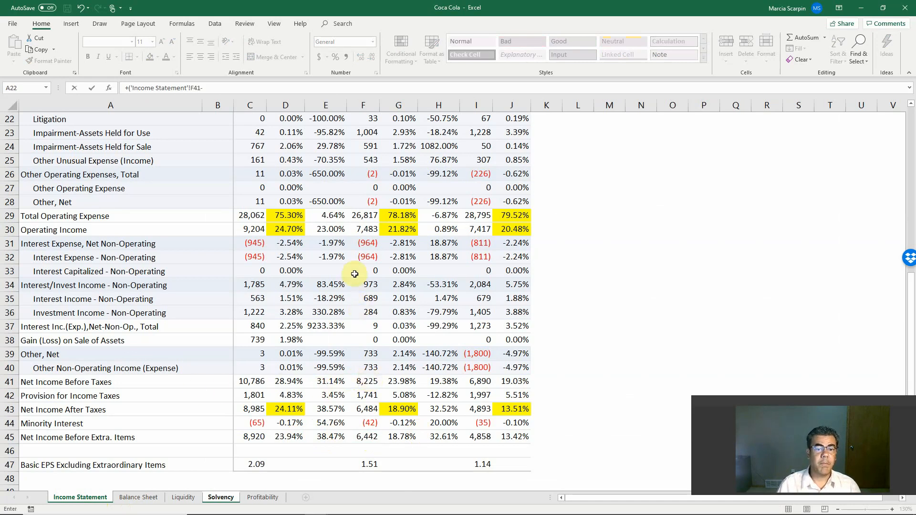
pyautogui.click(369, 248)
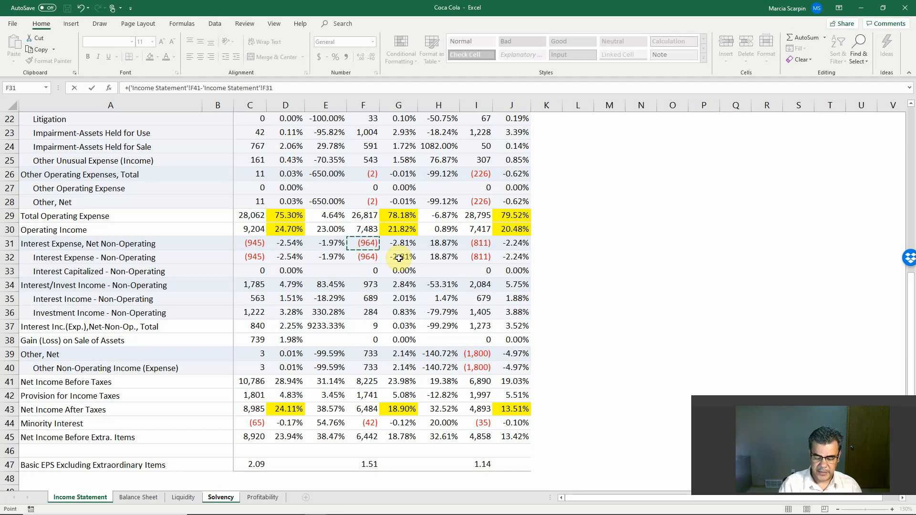
pyautogui.write(')/-')
pyautogui.click(365, 242)
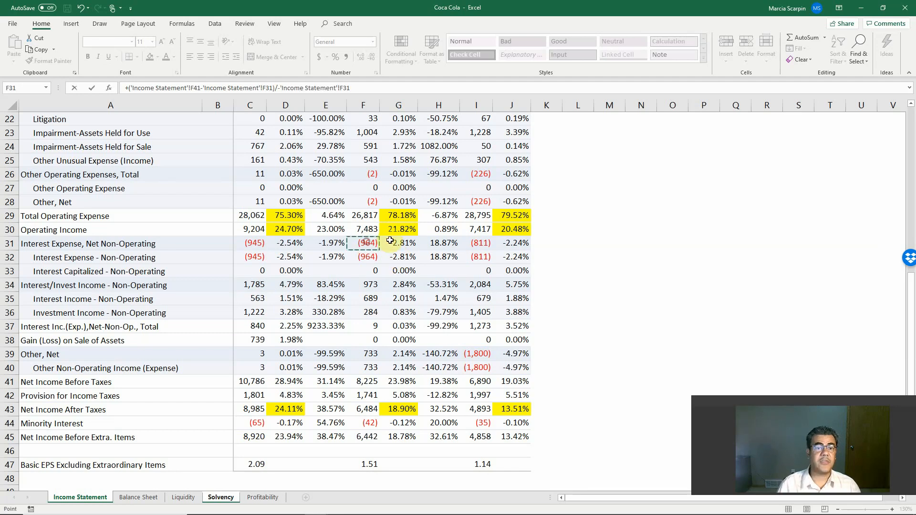
pyautogui.press('Return')
# Compare the B3 and C3 formulas and change both interest expense references in B3 to Income Statement C31
pyautogui.press('Up')
pyautogui.press('Left')
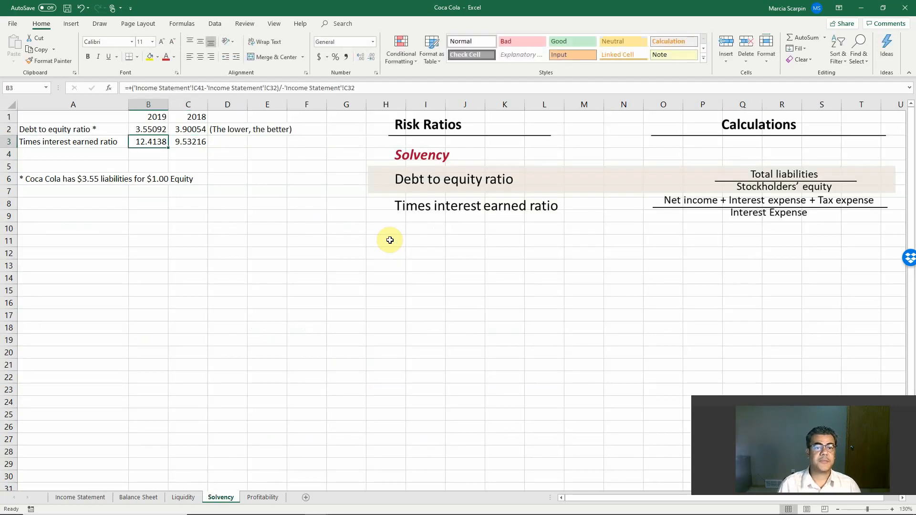
pyautogui.press('Right')
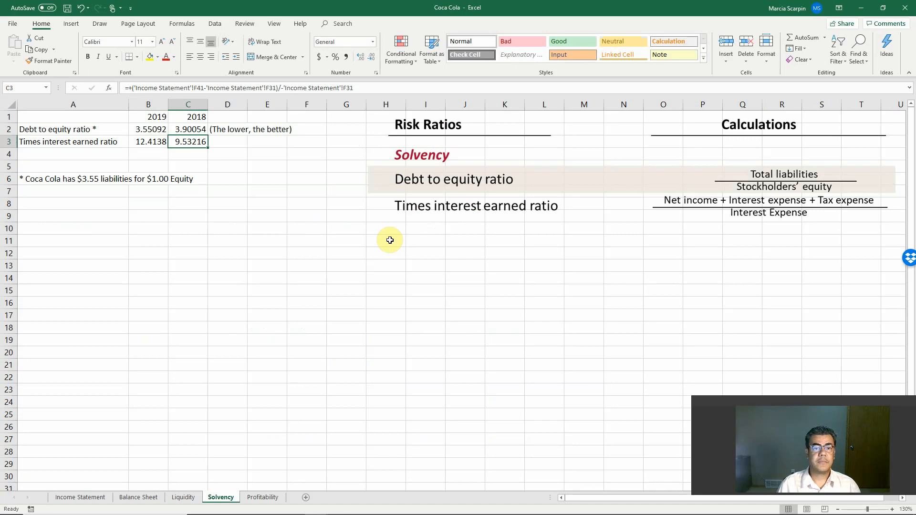
pyautogui.click(276, 86)
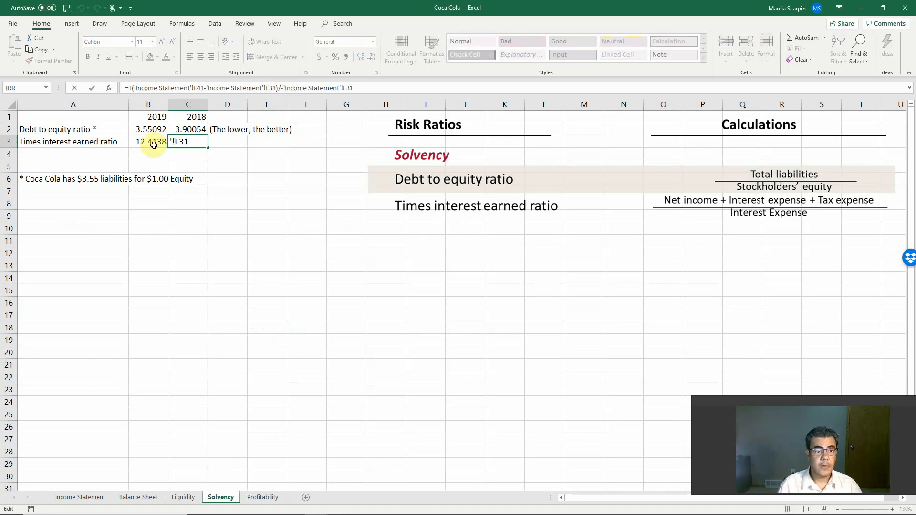
pyautogui.click(150, 145)
pyautogui.click(278, 87)
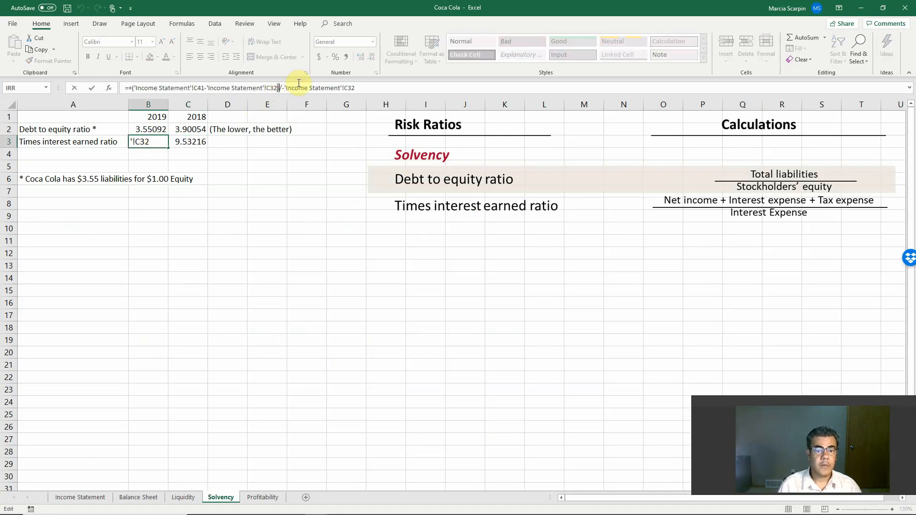
pyautogui.press('BackSpace')
pyautogui.write('1')
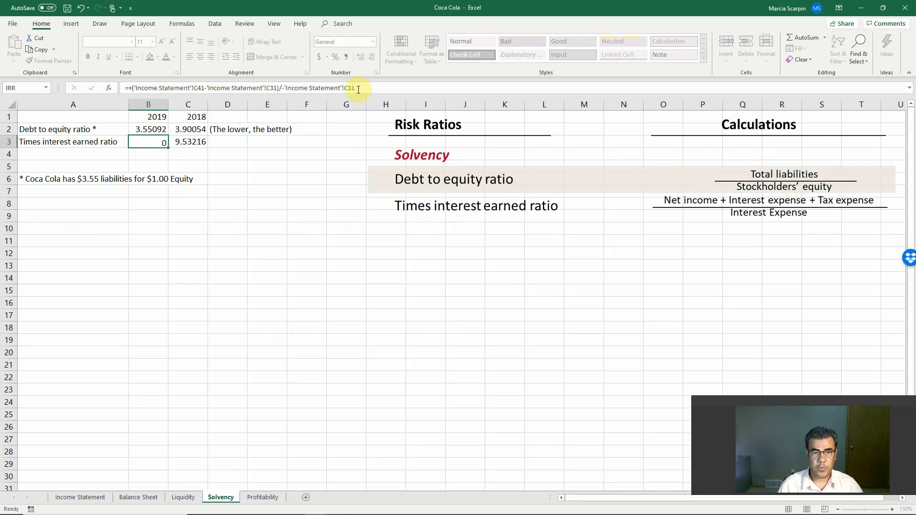
pyautogui.press('Return')
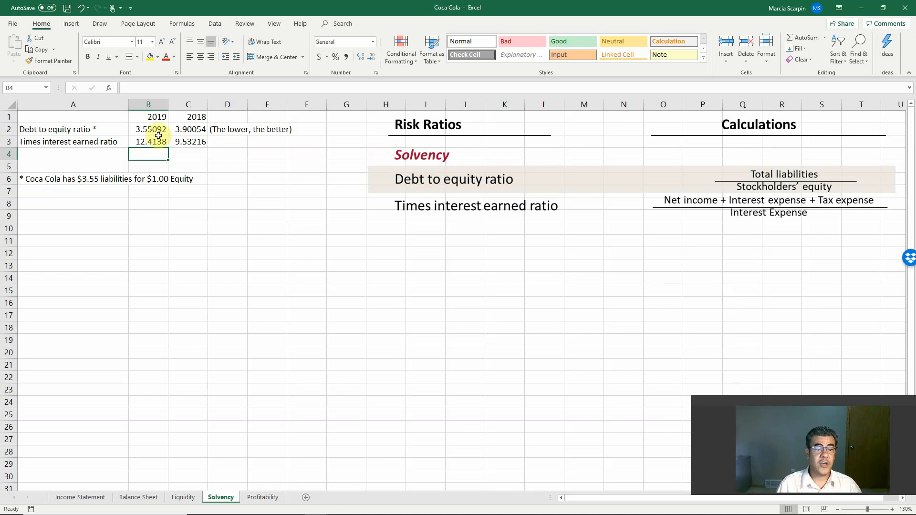
# Copy the "(The greater, the better)" remark from the Liquidity sheet to Solvency D3, beside the times interest earned values
pyautogui.click(181, 496)
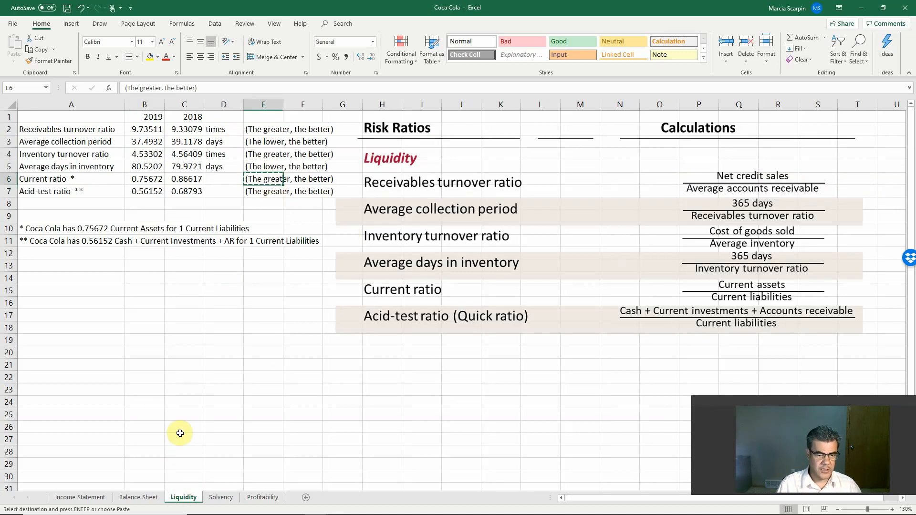
pyautogui.click(219, 497)
pyautogui.click(228, 141)
pyautogui.write('(The greater, the better)')
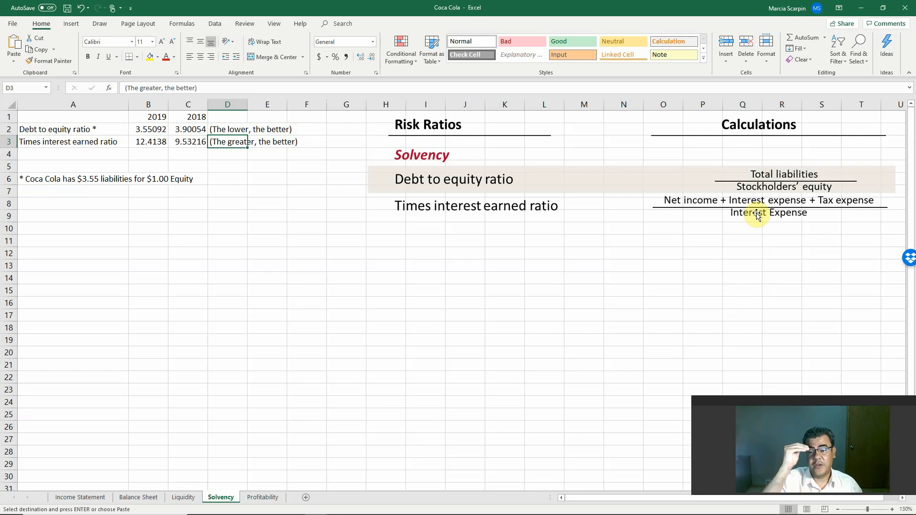
# Start a "**" footnote in A7 and add the matching "**" marker to the times interest earned ratio label in A3
pyautogui.click(114, 192)
pyautogui.write('*')
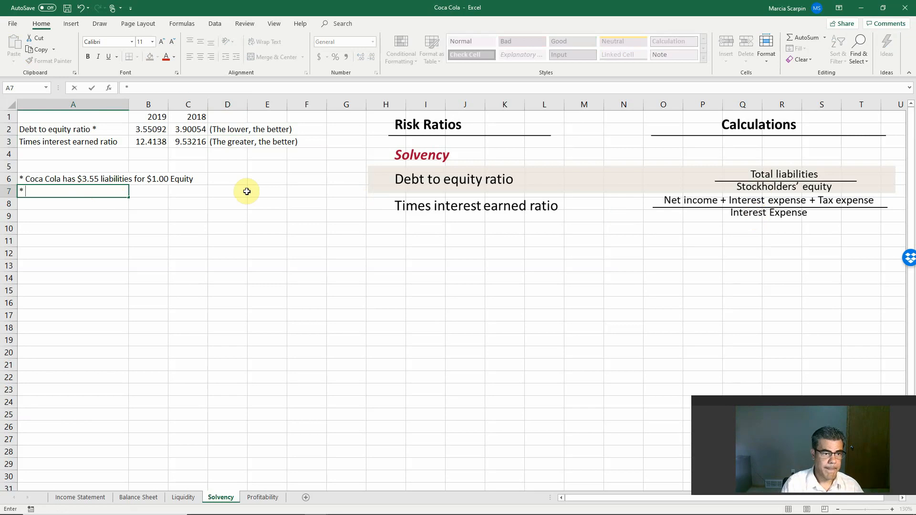
pyautogui.write('*')
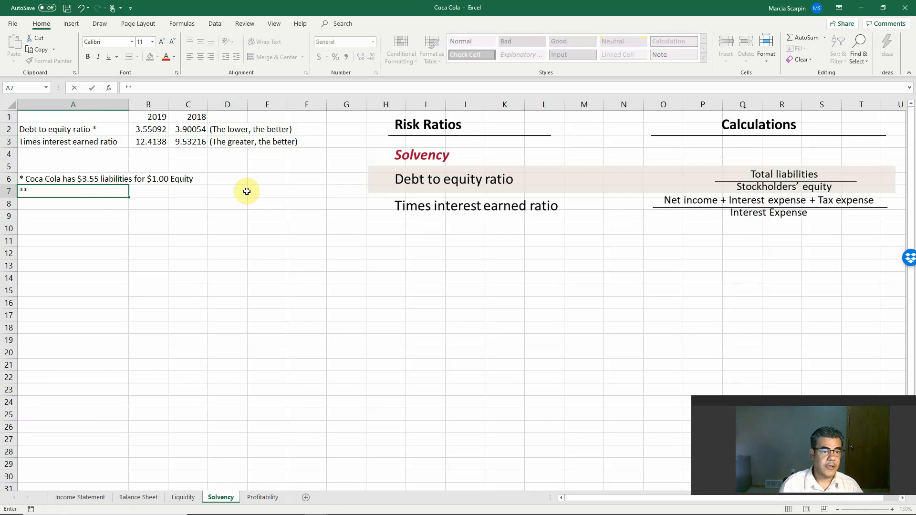
pyautogui.press('Return')
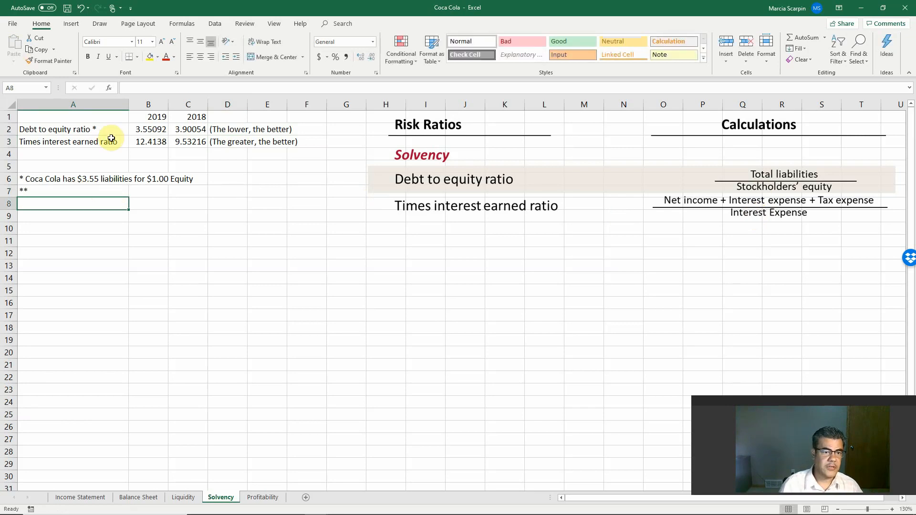
pyautogui.click(113, 140)
pyautogui.click(227, 87)
pyautogui.write('**')
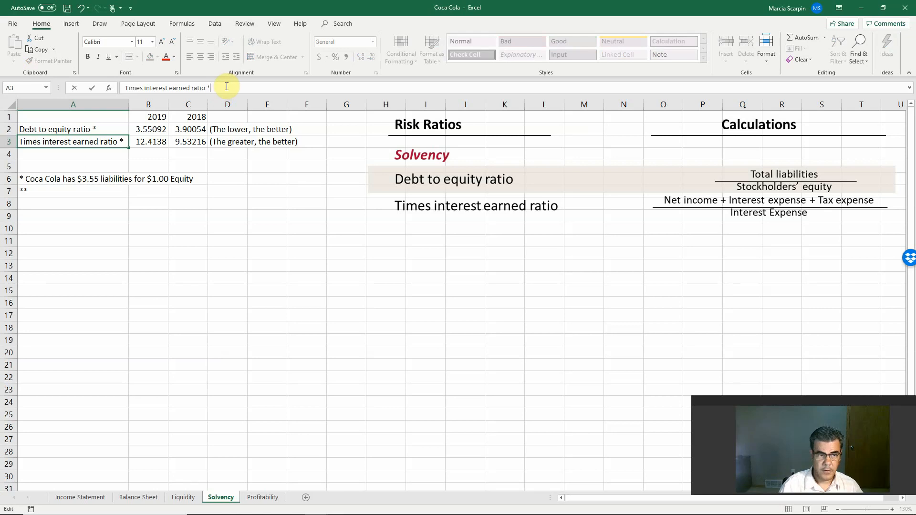
pyautogui.press('Return')
# Complete the footnote in A7 to read "** Coca Cola has $12.41 income before interest for $1.00 interest expense"
pyautogui.click(43, 176)
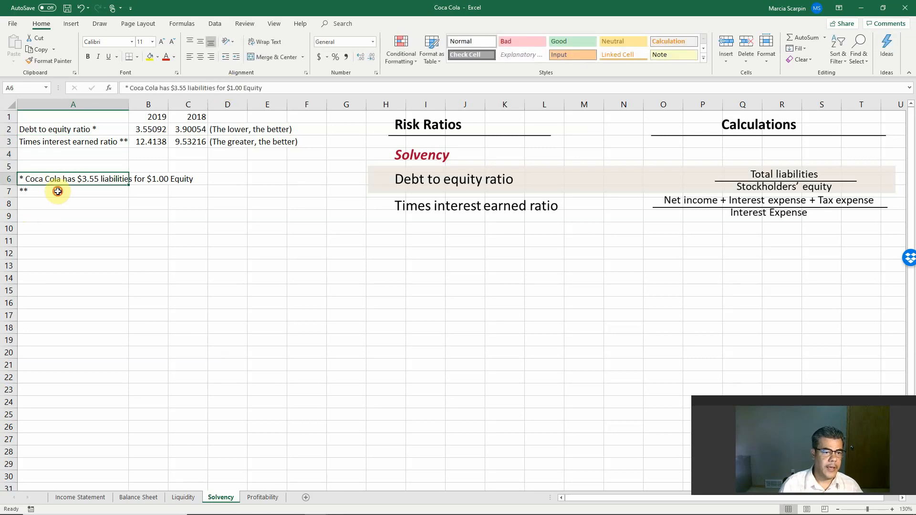
pyautogui.click(60, 192)
pyautogui.doubleClick(59, 192)
pyautogui.write('C')
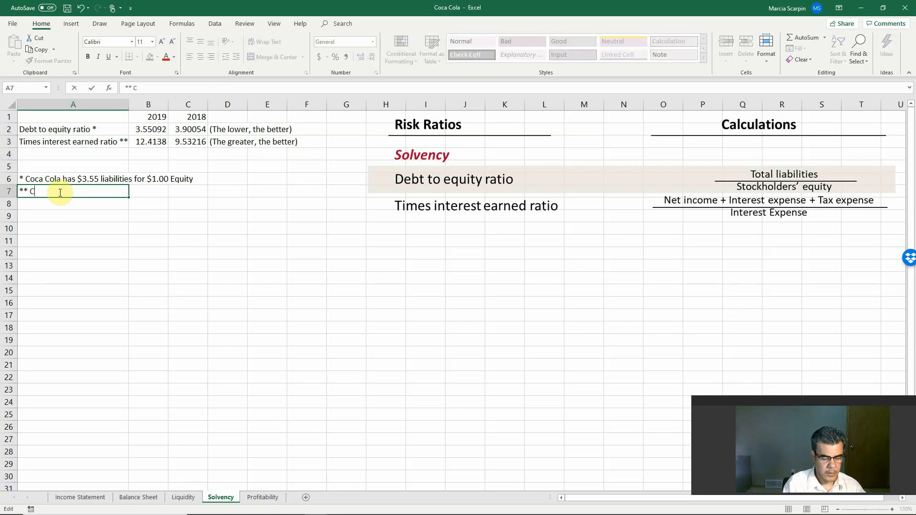
pyautogui.write('oca Cola ha')
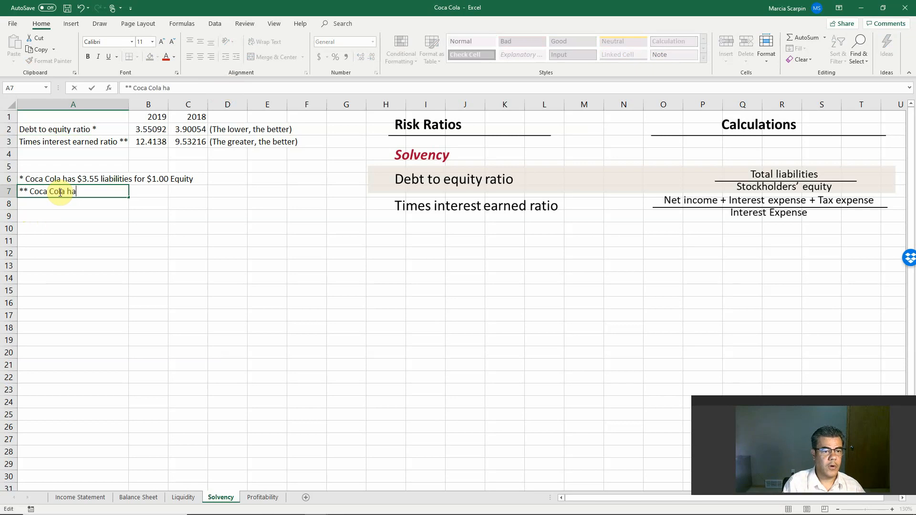
pyautogui.write('s $1')
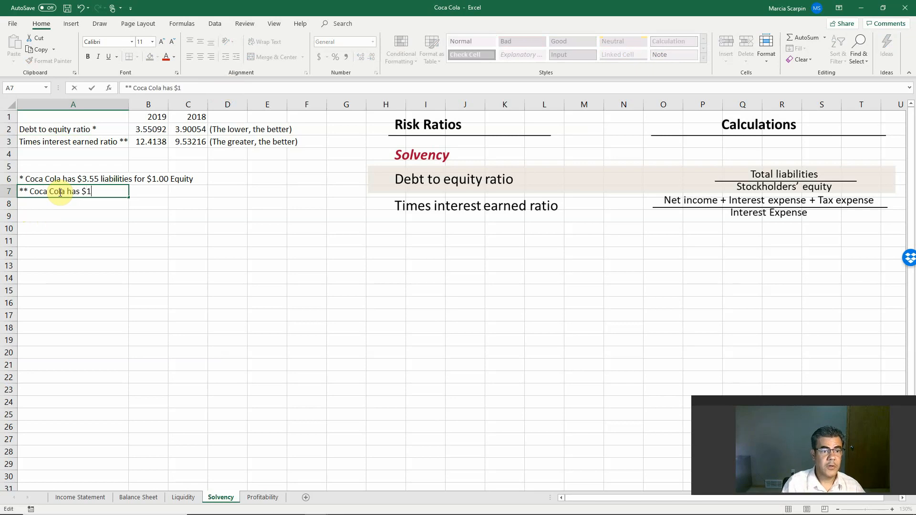
pyautogui.write('2.41')
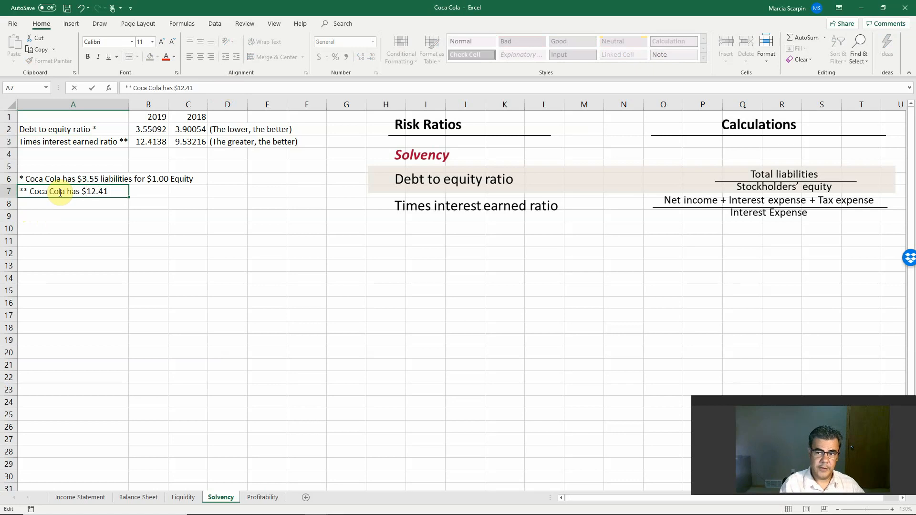
pyautogui.write(' income')
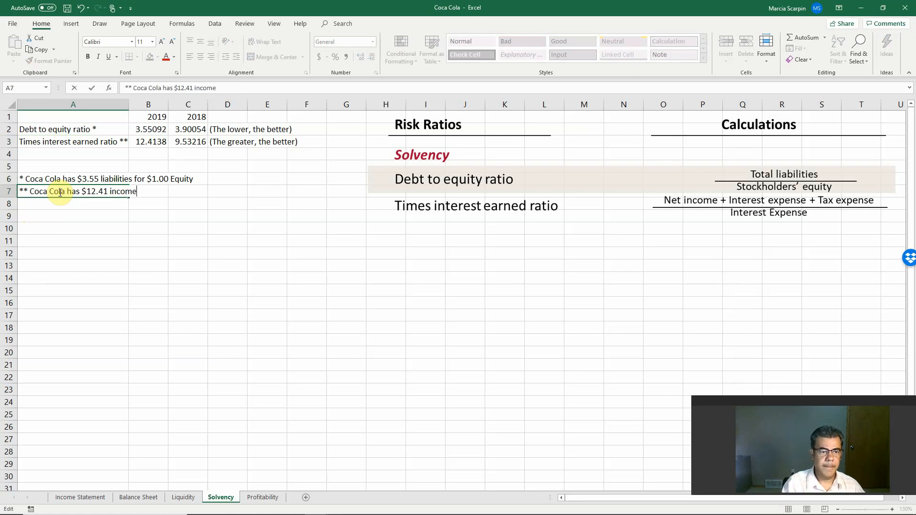
pyautogui.write(' fefore')
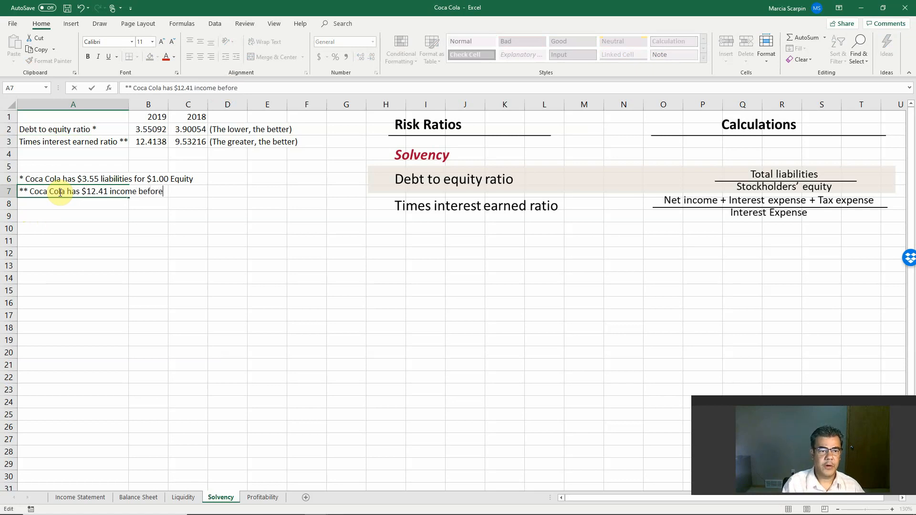
pyautogui.write(' interest')
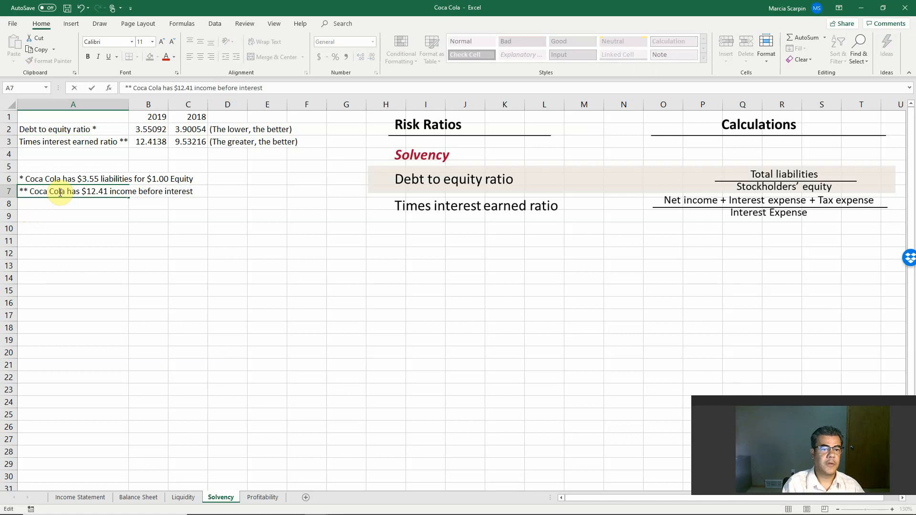
pyautogui.write(' to')
pyautogui.press('BackSpace')
pyautogui.press('BackSpace')
pyautogui.press('BackSpace')
pyautogui.write('for ')
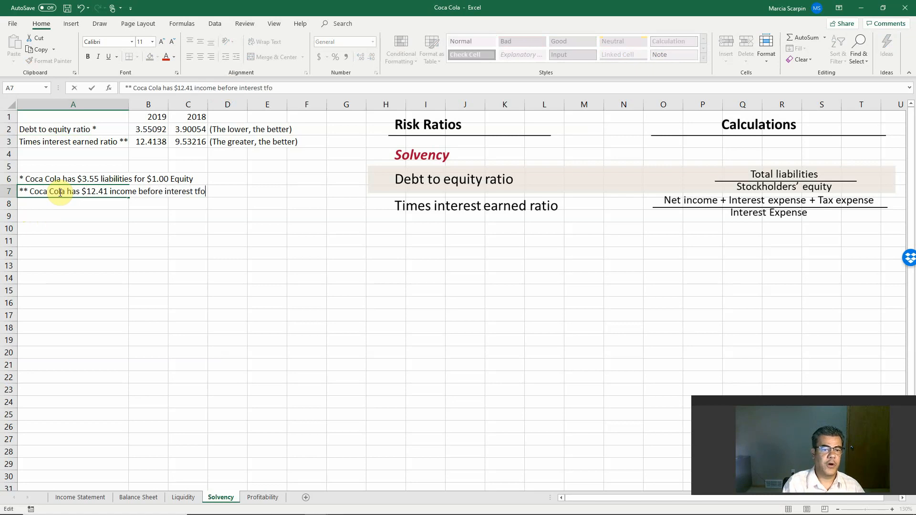
pyautogui.write('$')
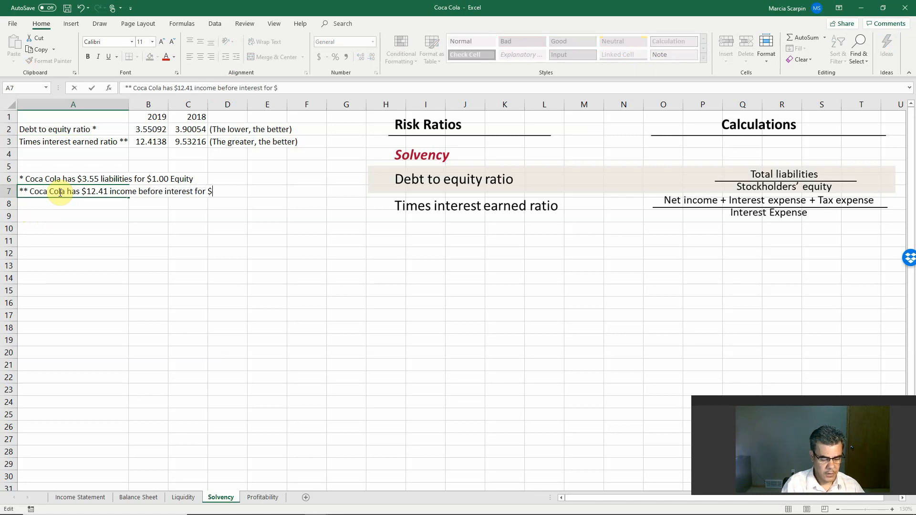
pyautogui.write('1.00 inter')
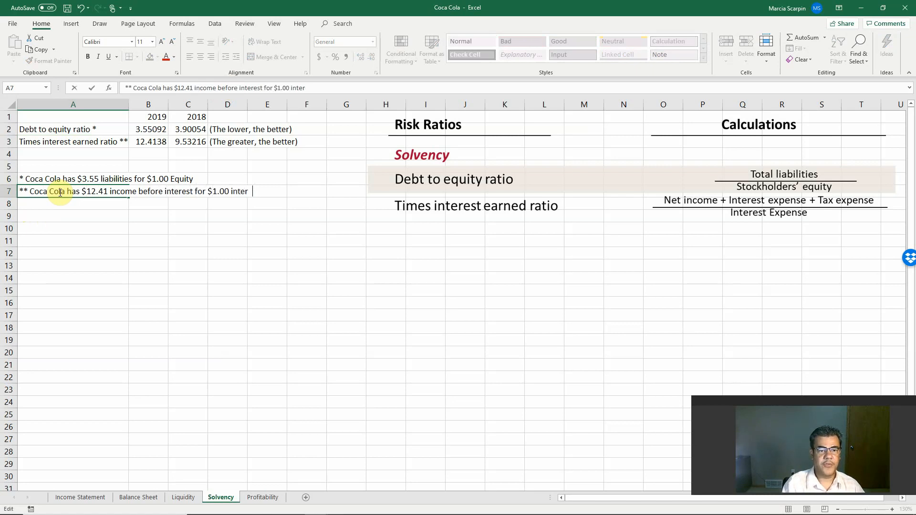
pyautogui.write('est expense')
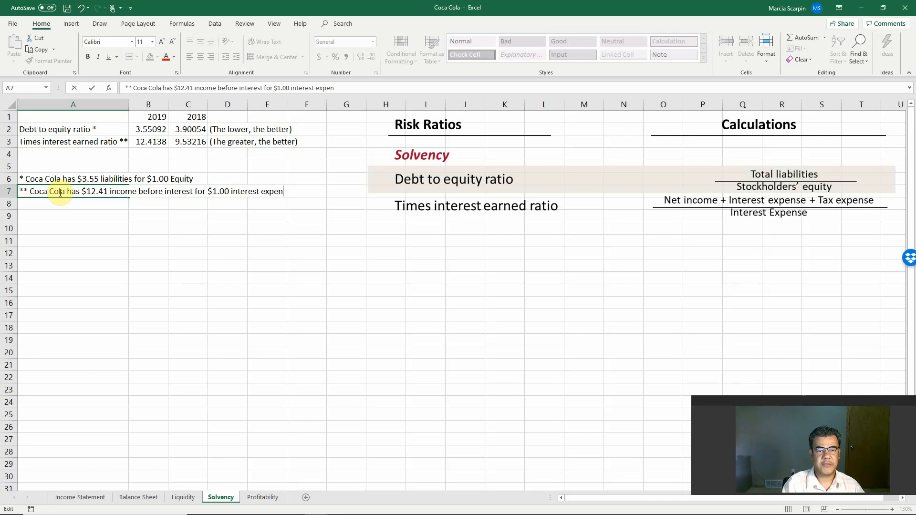
pyautogui.press('Return')
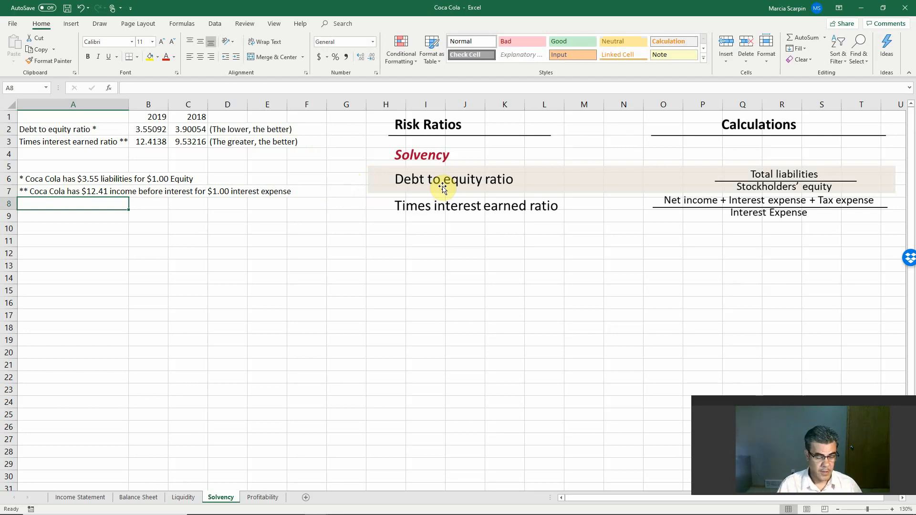
# Switch to the PowerPoint slide show and advance from the Risk Ratios slide to the closing "Thank you" slide
pyautogui.hotkey('alt', 'Tab')
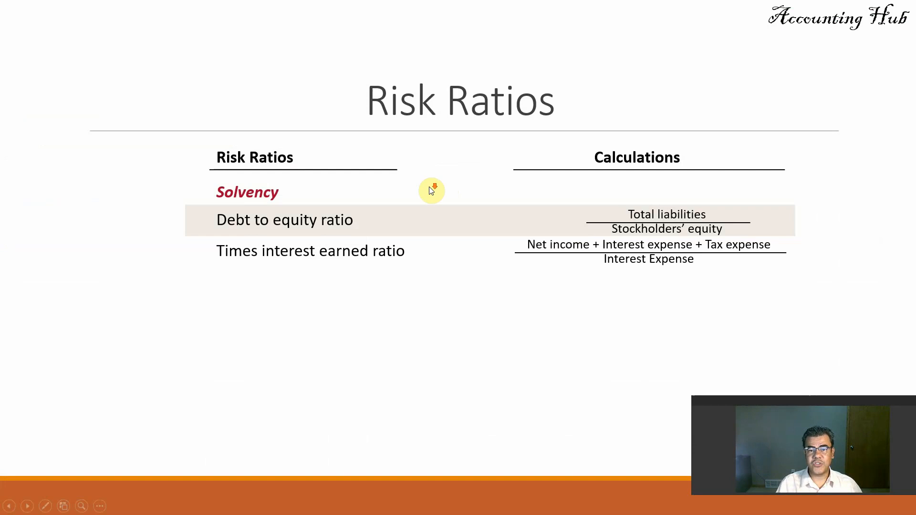
pyautogui.click(429, 188)
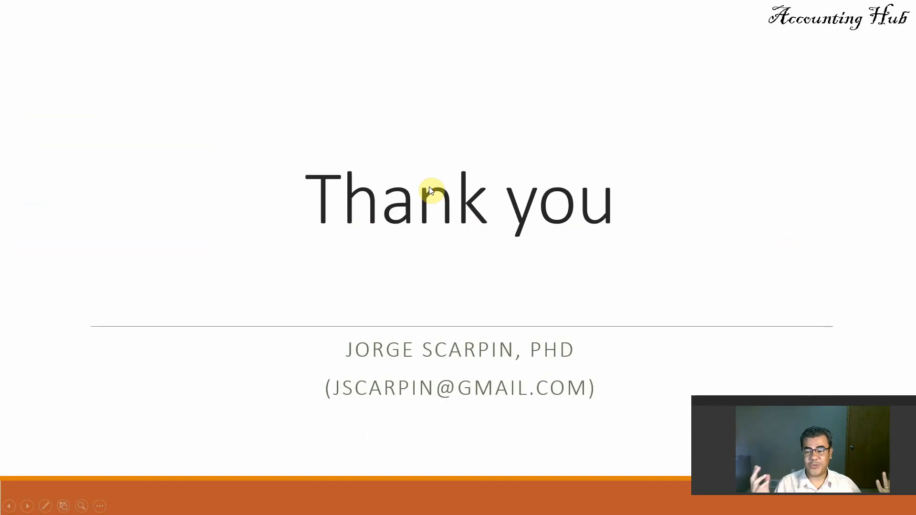